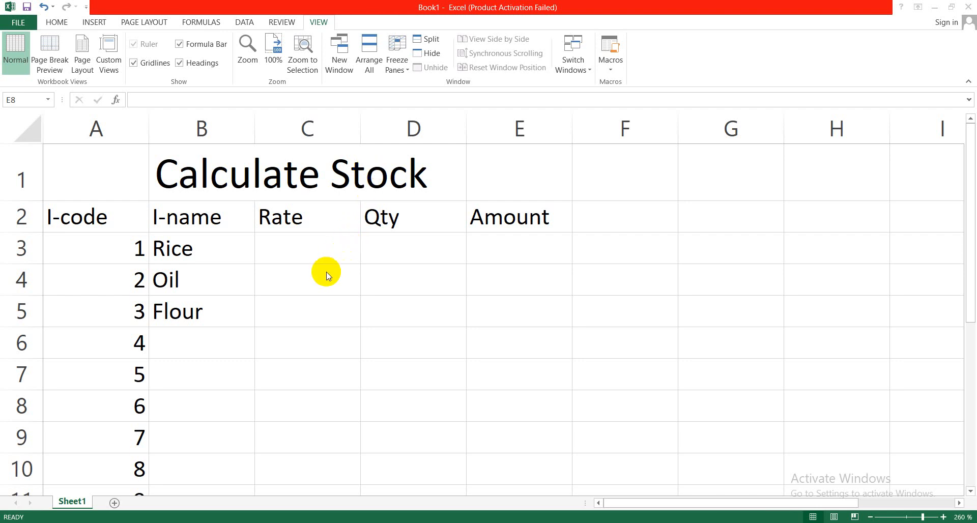
Step: Examine the stock table's headings from I-code to Amount in row 2 and the item codes in A3:A12
left_click(65, 222)
left_click(65, 222)
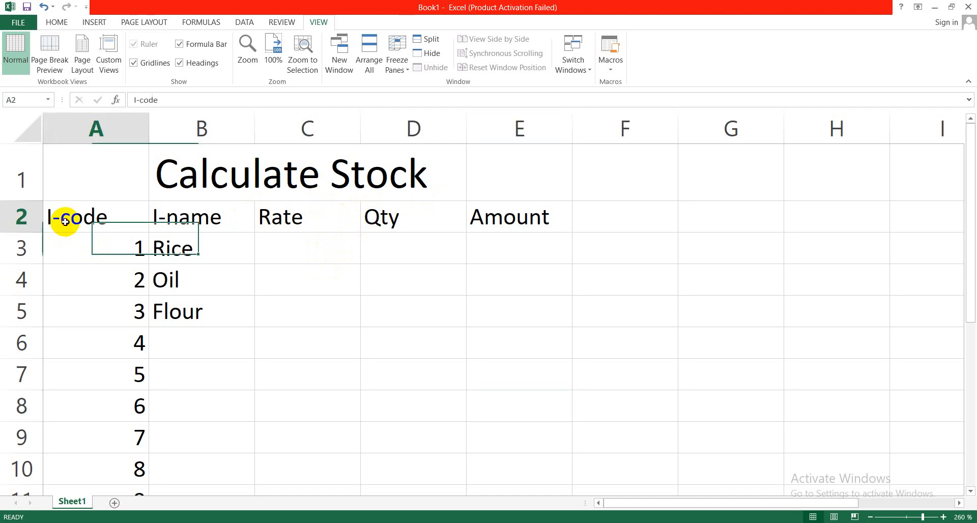
left_click(177, 217)
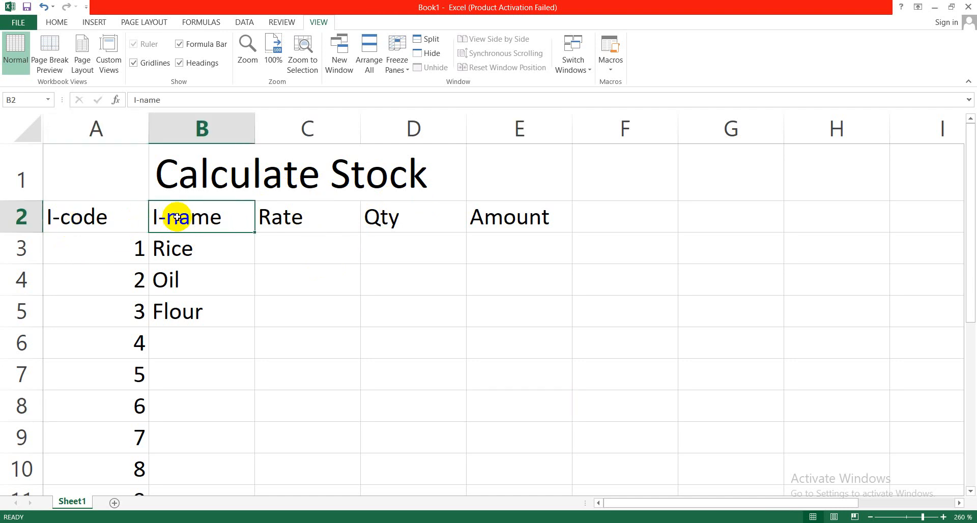
left_click(93, 202)
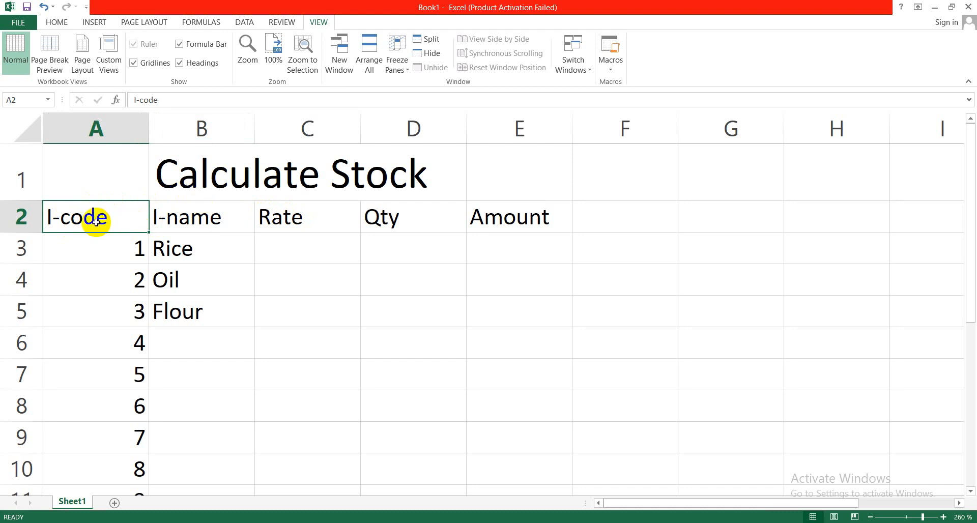
left_click(181, 218)
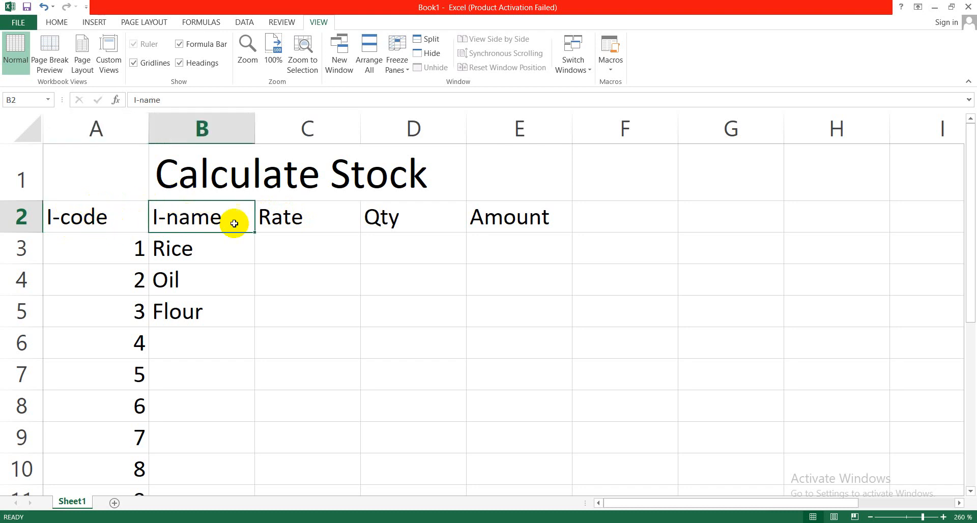
left_click(281, 219)
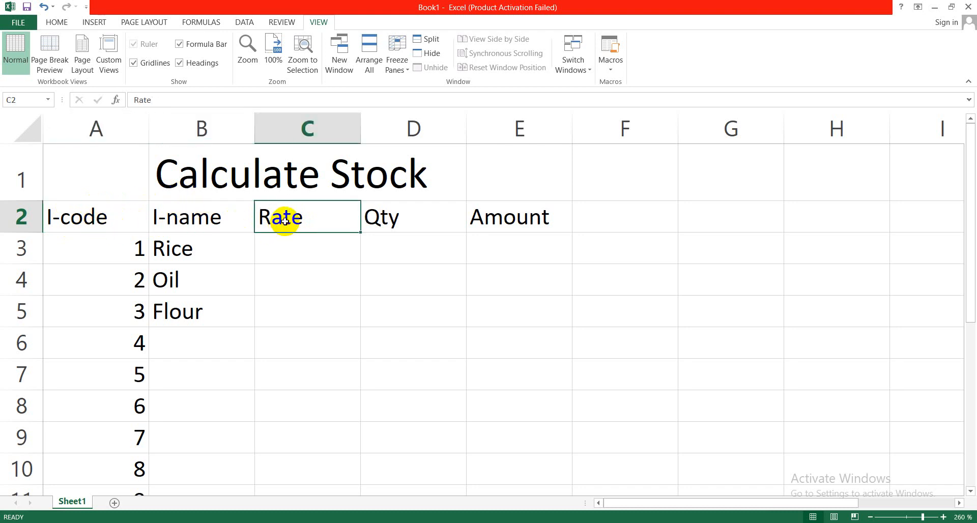
left_click(386, 216)
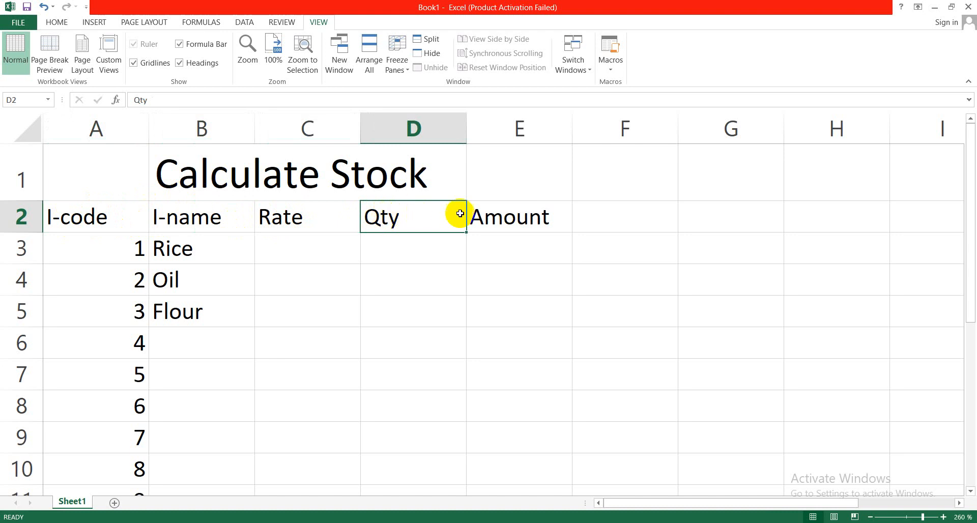
left_click(490, 223)
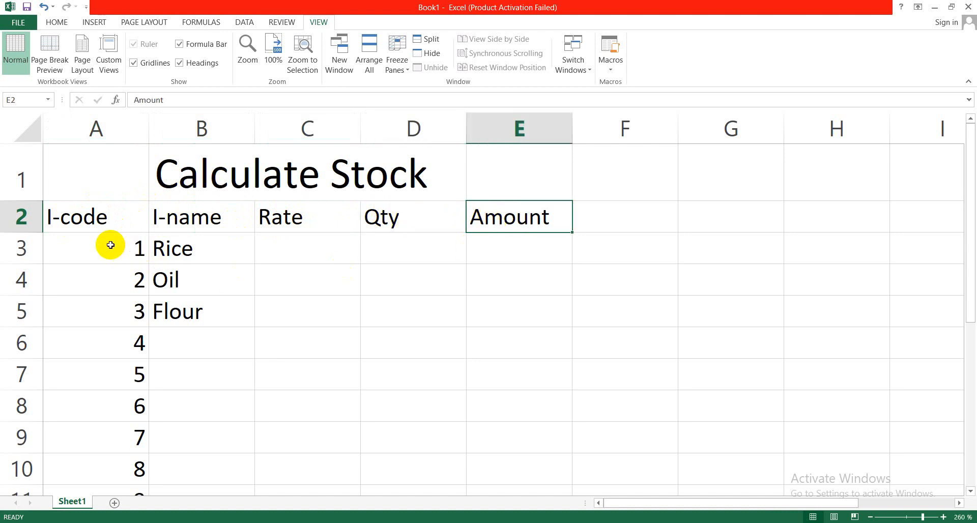
left_click_drag(109, 249, 145, 453)
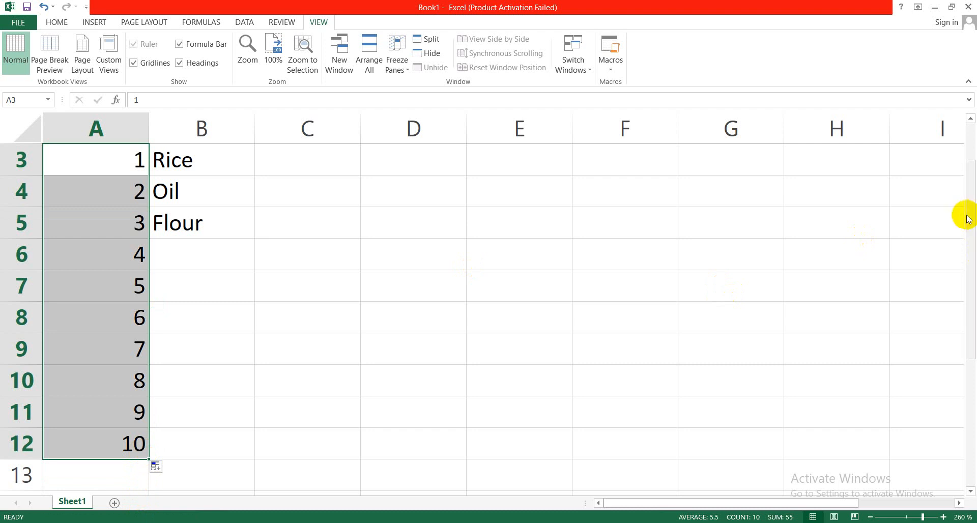
left_click_drag(972, 215, 972, 142)
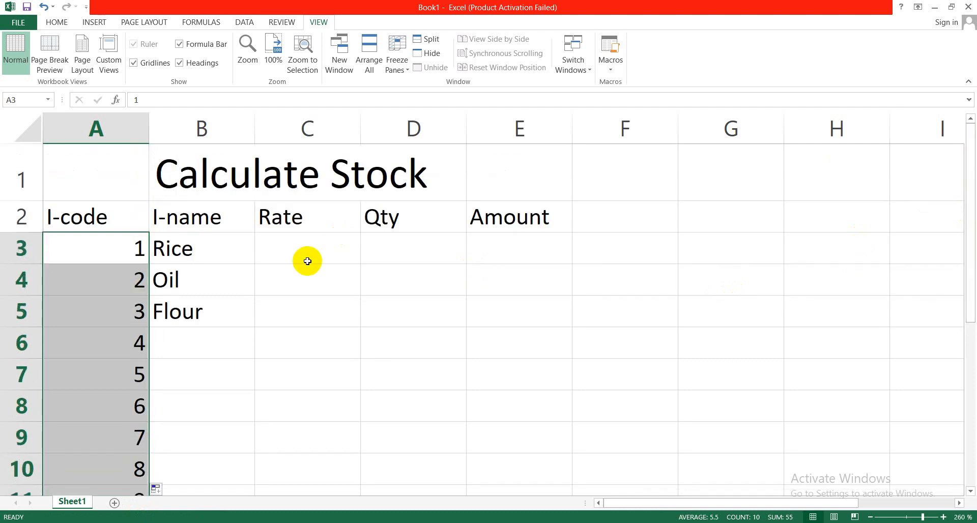
Step: Fill the repeating item names Rice, Oil and Flour from B3:B5 down to B12
left_click_drag(220, 244, 214, 299)
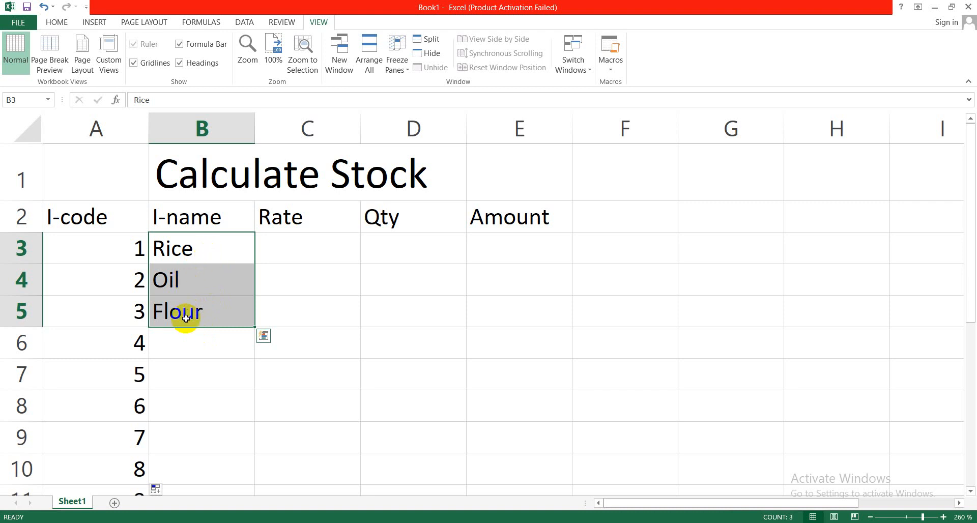
left_click(210, 329)
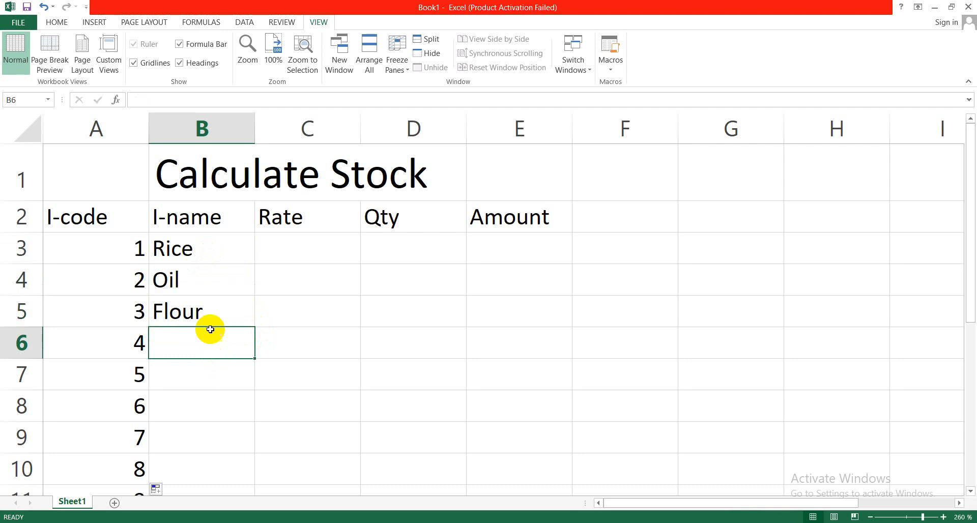
left_click_drag(203, 243, 204, 308)
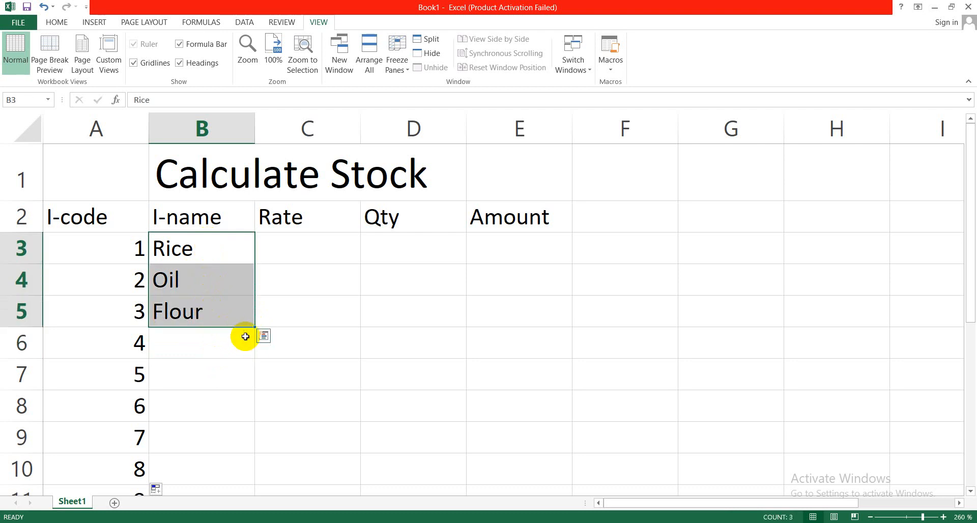
left_click_drag(256, 330, 238, 453)
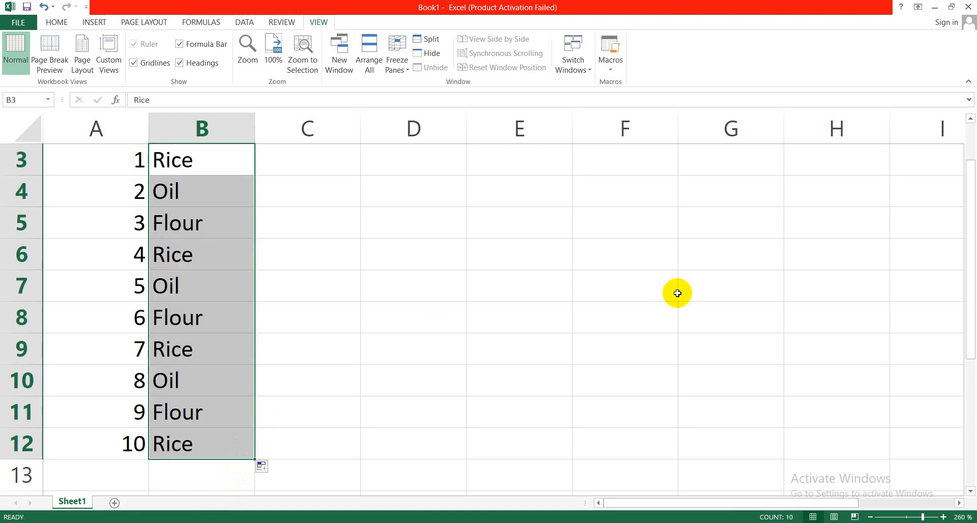
left_click_drag(973, 278, 960, 218)
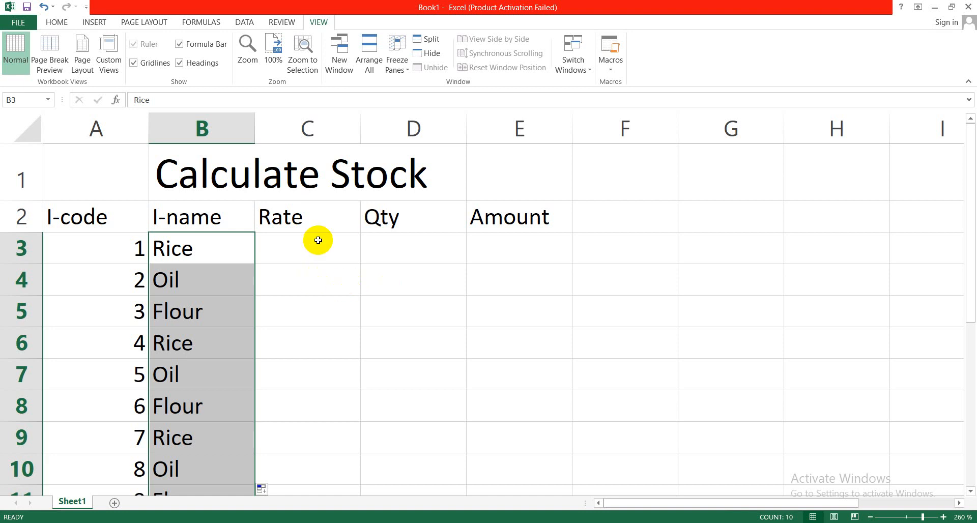
left_click(219, 308)
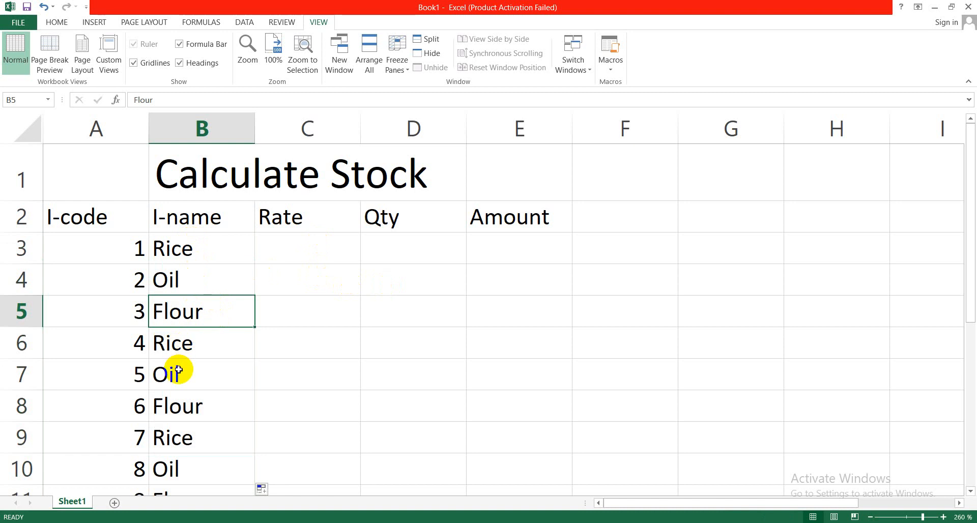
Step: Enter the rates 1000, 5000 and 1500 in C3:C5 for the first three items
left_click(305, 254)
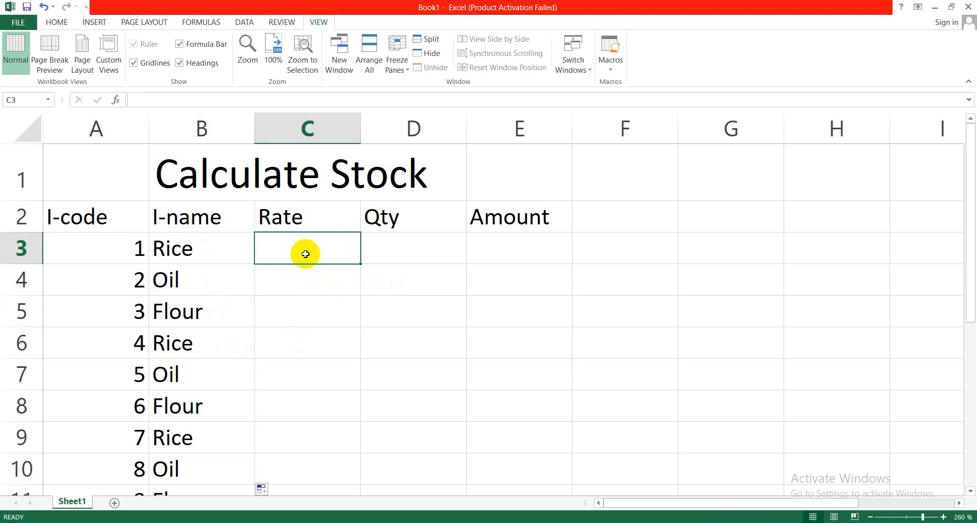
type("1000")
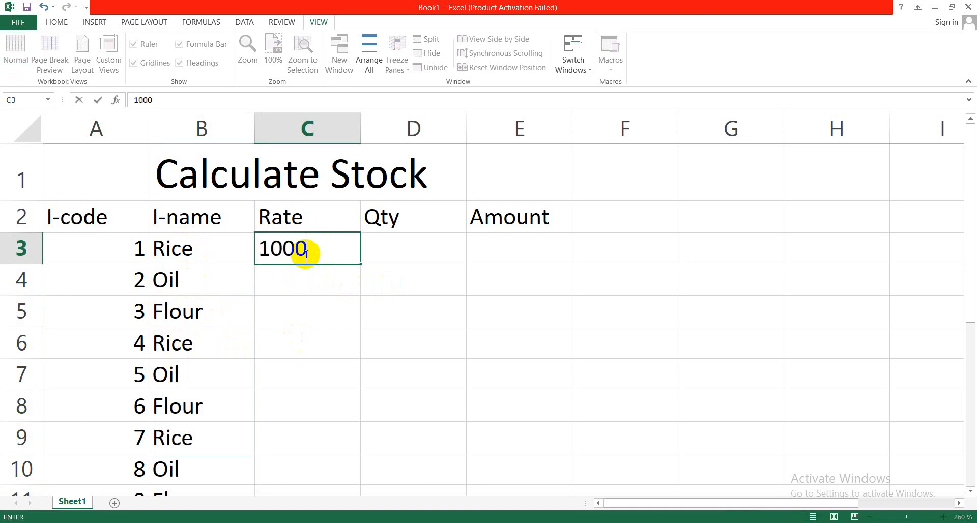
key("Return")
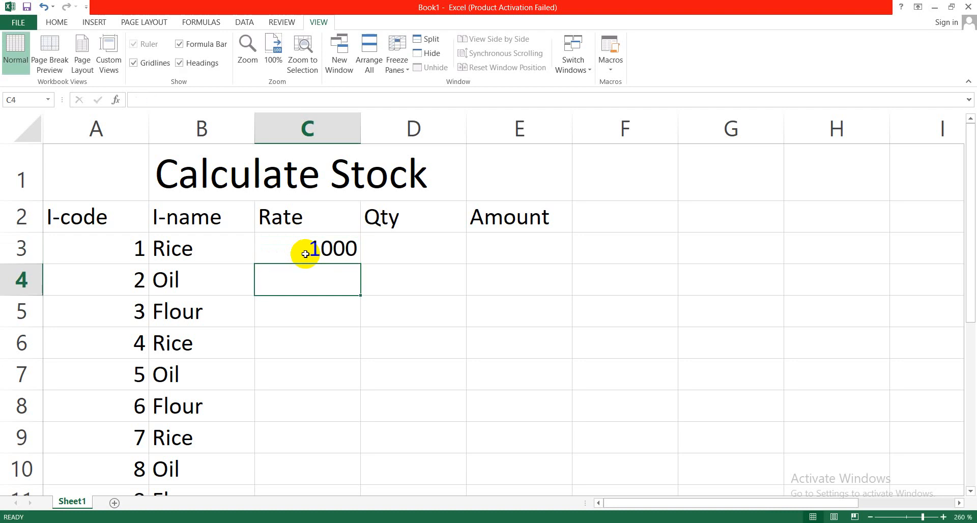
type("5000")
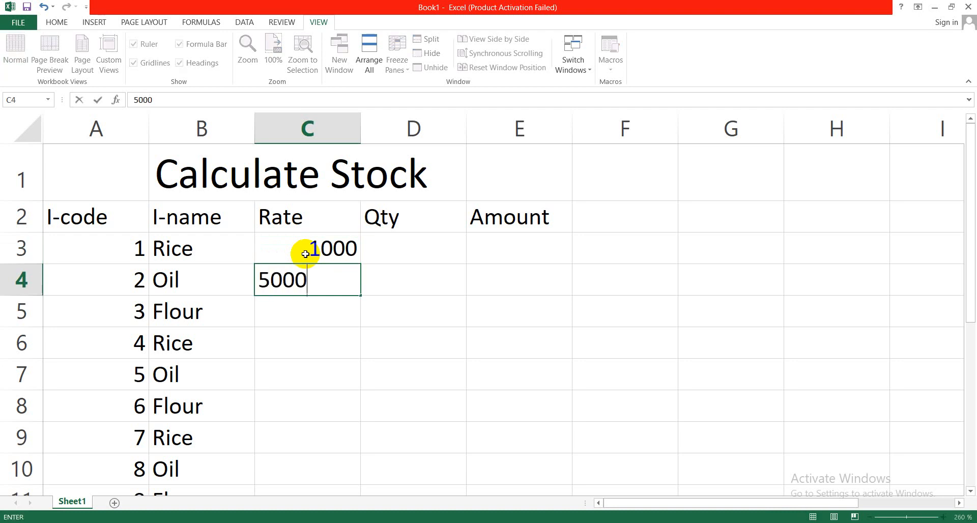
key("Return")
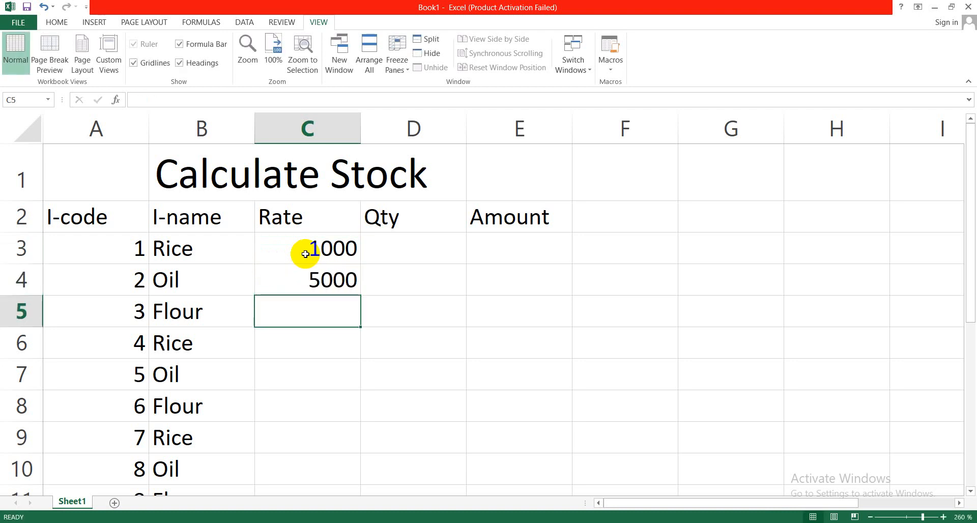
type("1500")
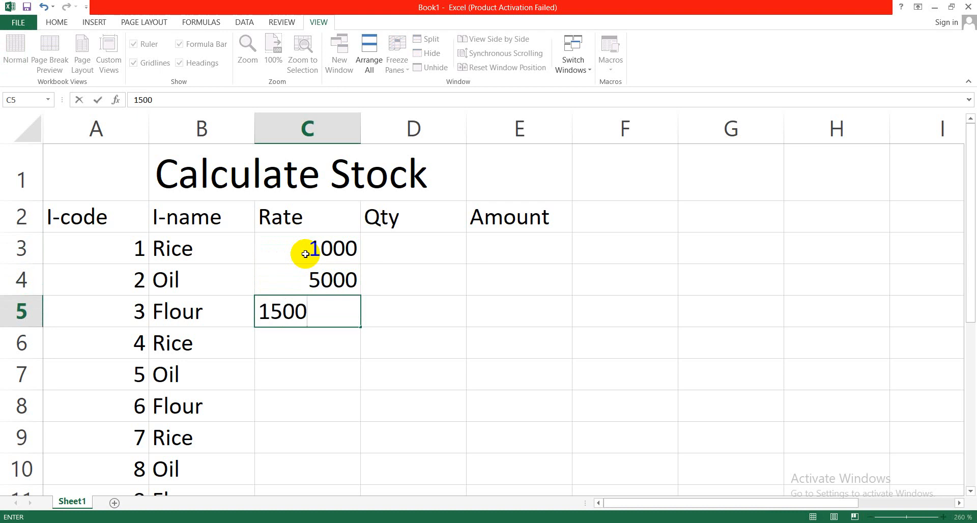
key("Return")
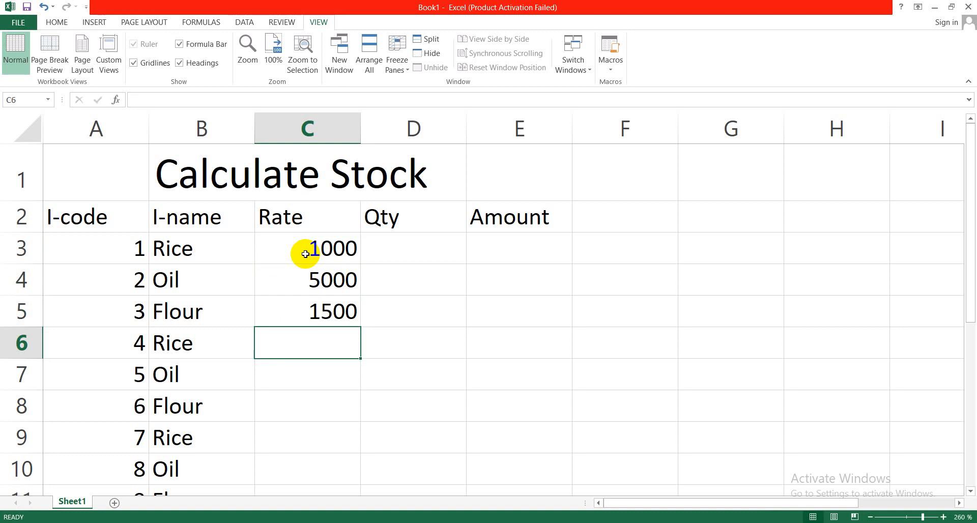
Step: Enter the rates 1200, 2500 and 1400 in C6:C8 for item codes 4 to 6
type("1")
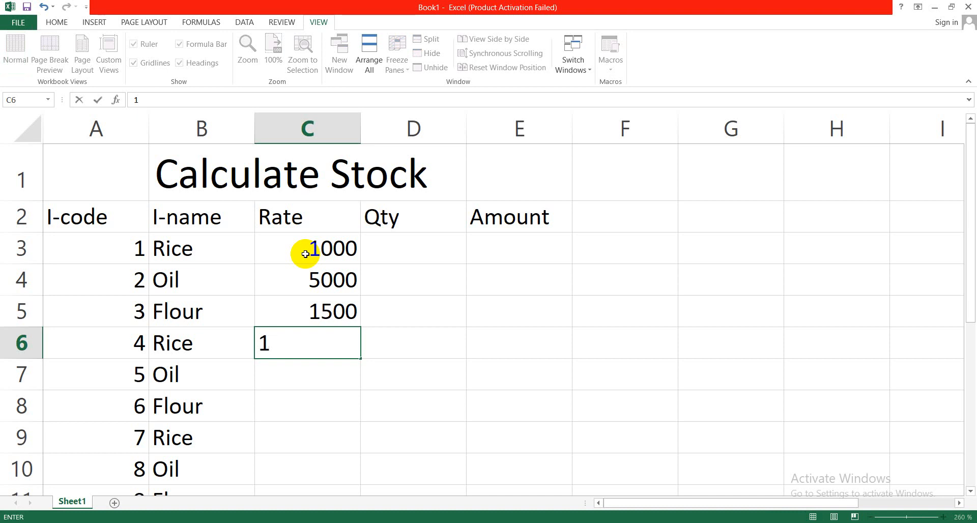
type("200")
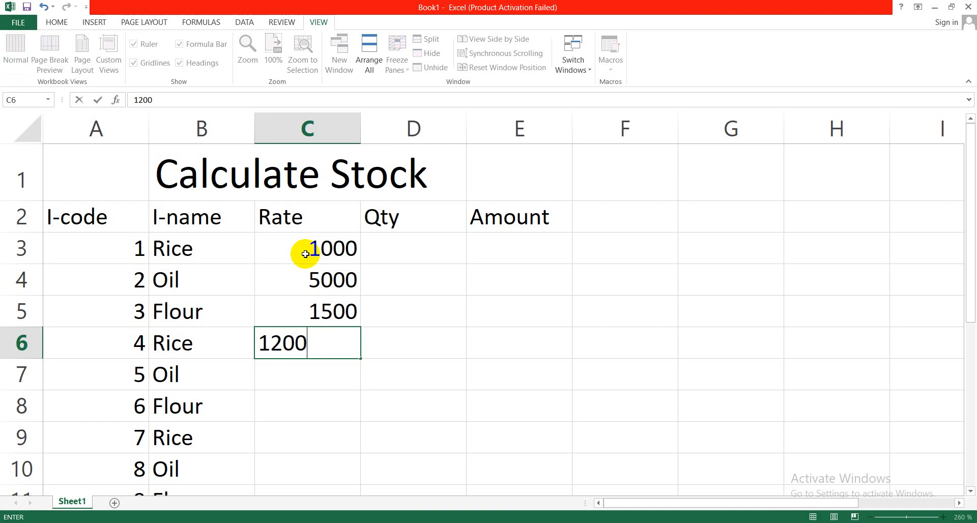
key("Return")
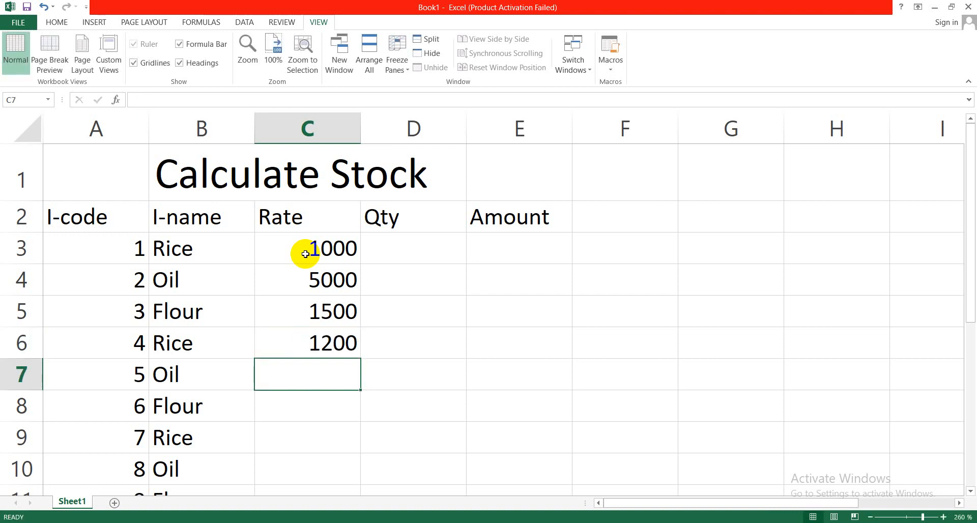
type("2500")
key("Return")
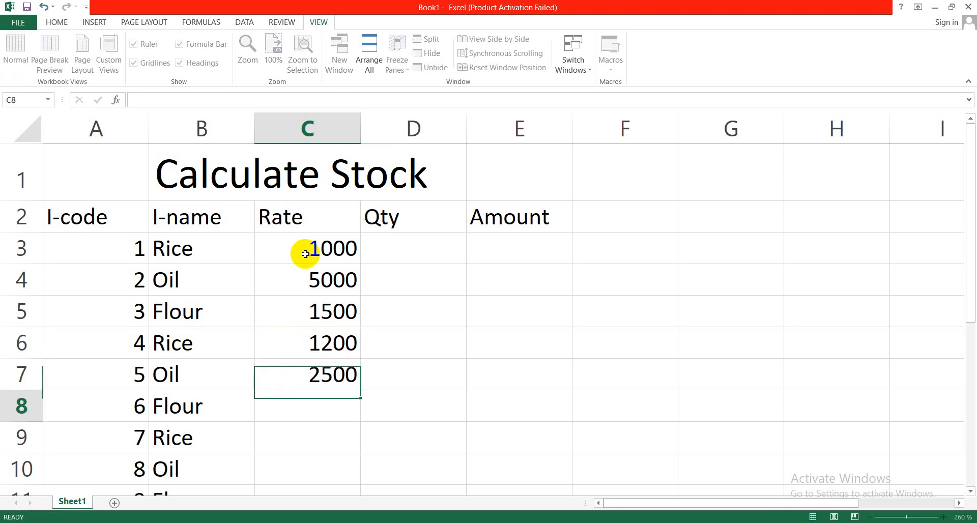
type("1400")
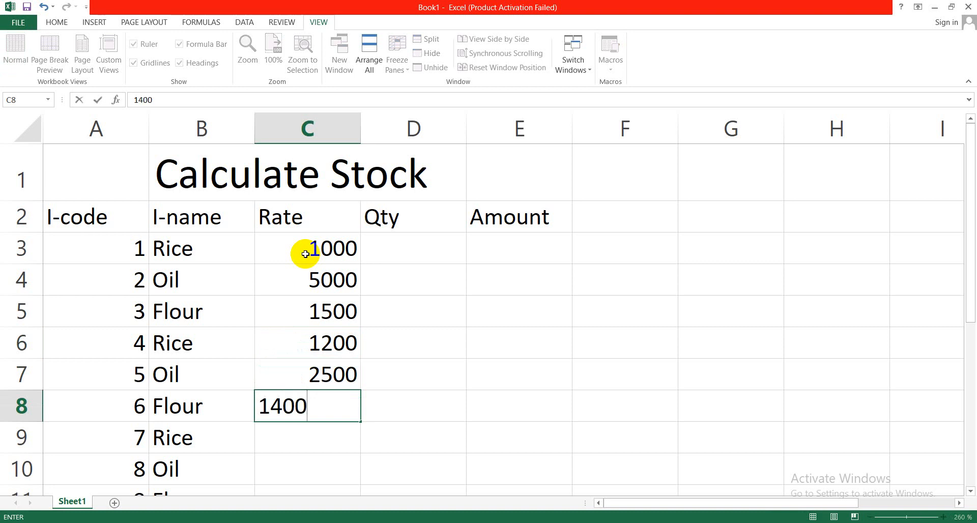
key("Return")
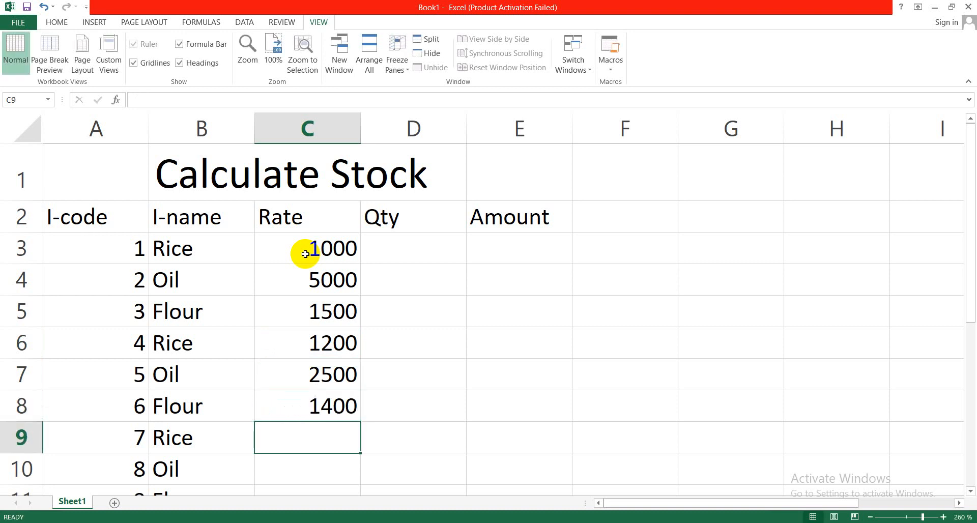
Step: Enter the rates 5000, 3000, 1500 and 3500 in C9:C12 for item codes 7 to 10
type("5000")
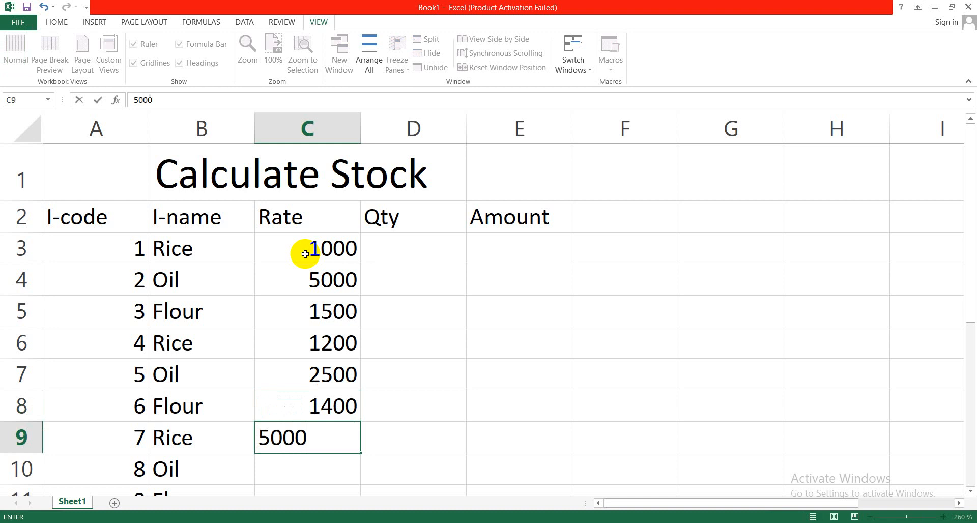
key("Return")
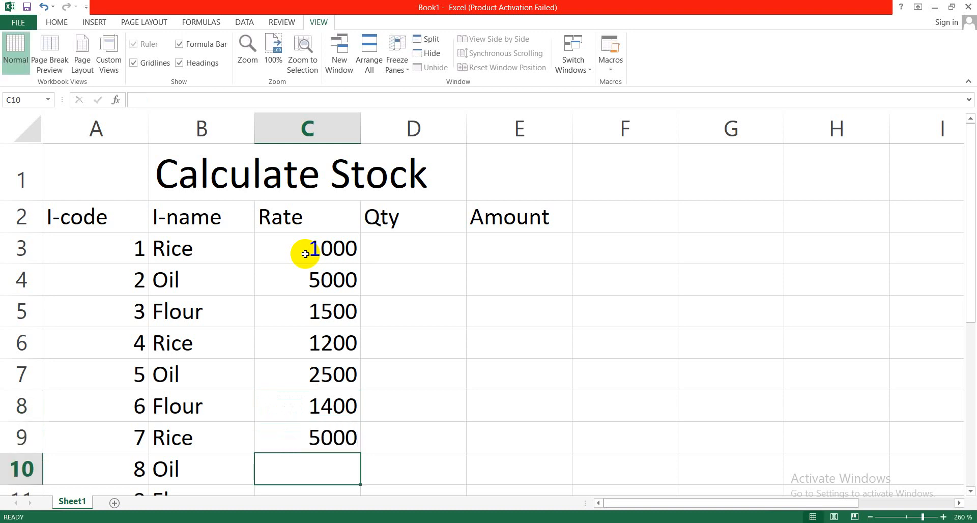
type("3000")
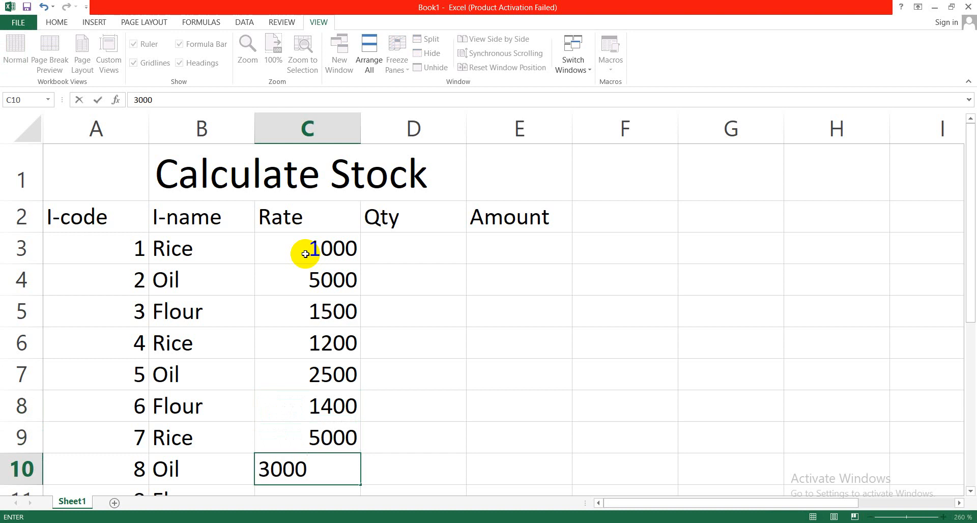
key("Return")
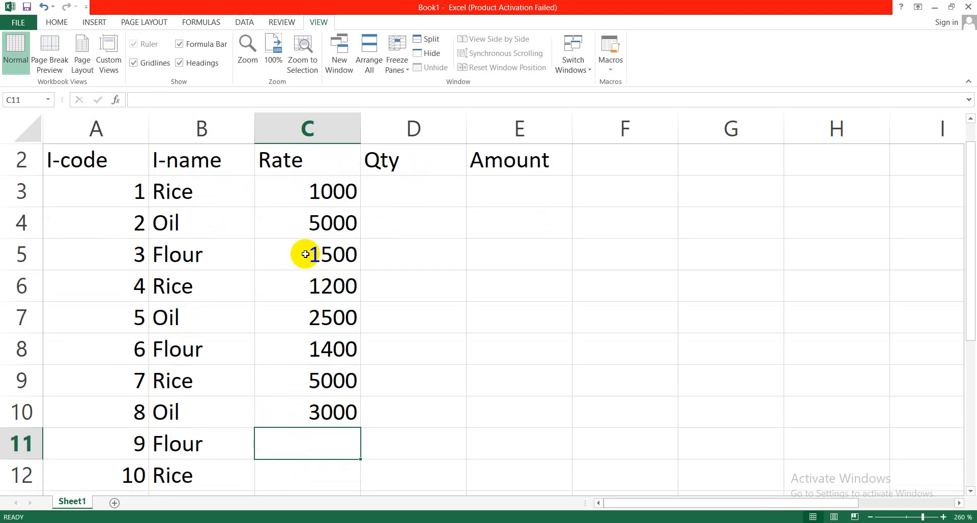
type("1500")
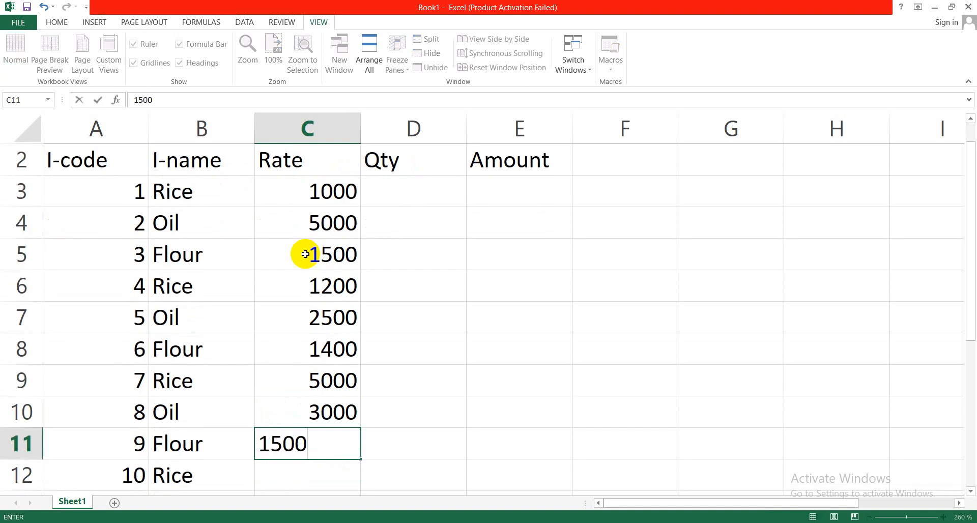
key("Return")
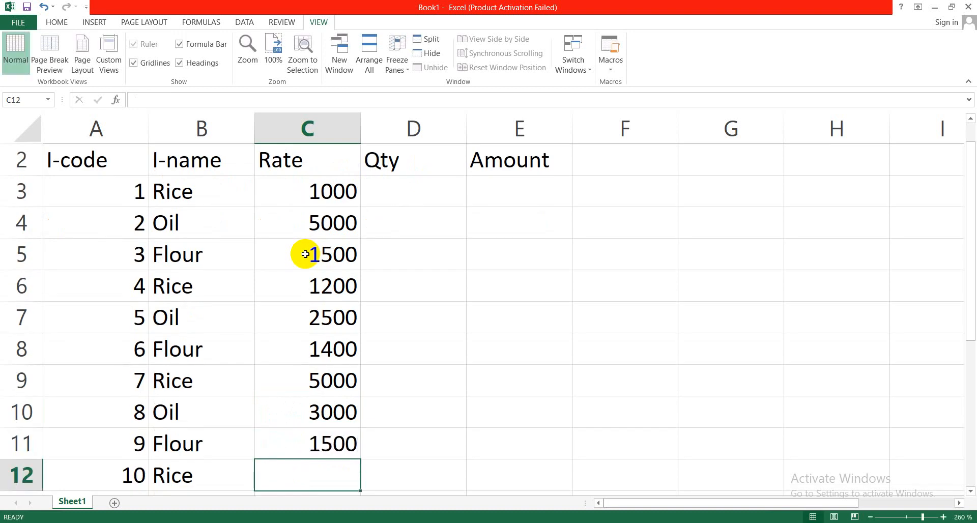
type("3500")
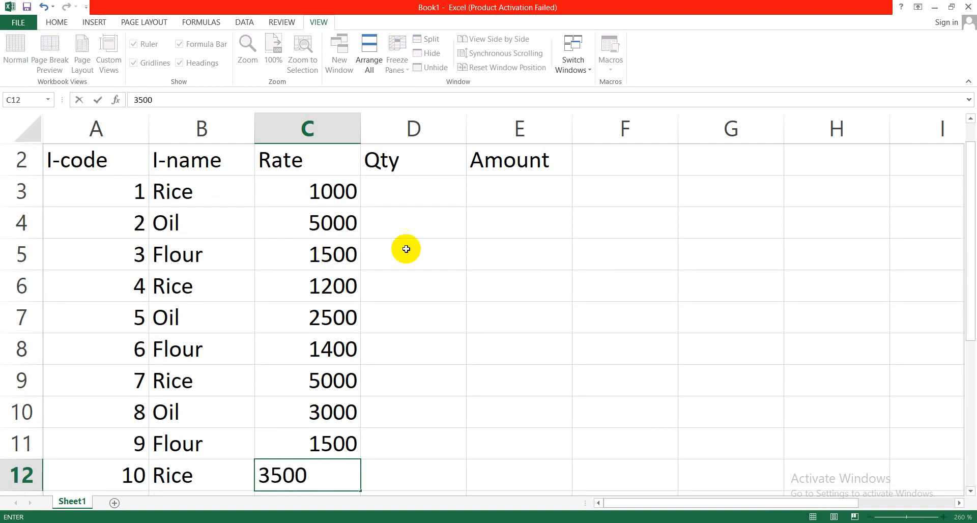
left_click(448, 354)
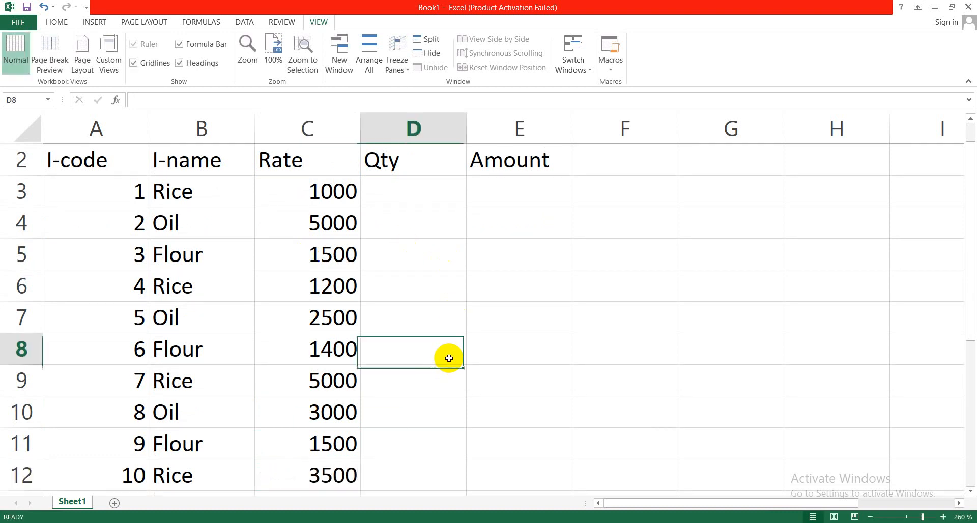
Step: Enter the quantities 2, 1 and 2 in D3:D5 for the first three items
left_click(439, 189)
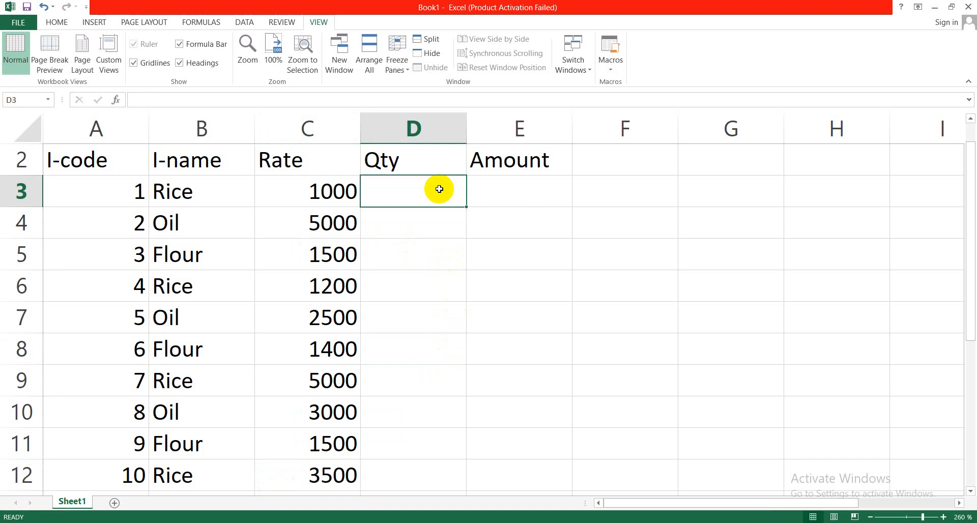
type("2")
key("Return")
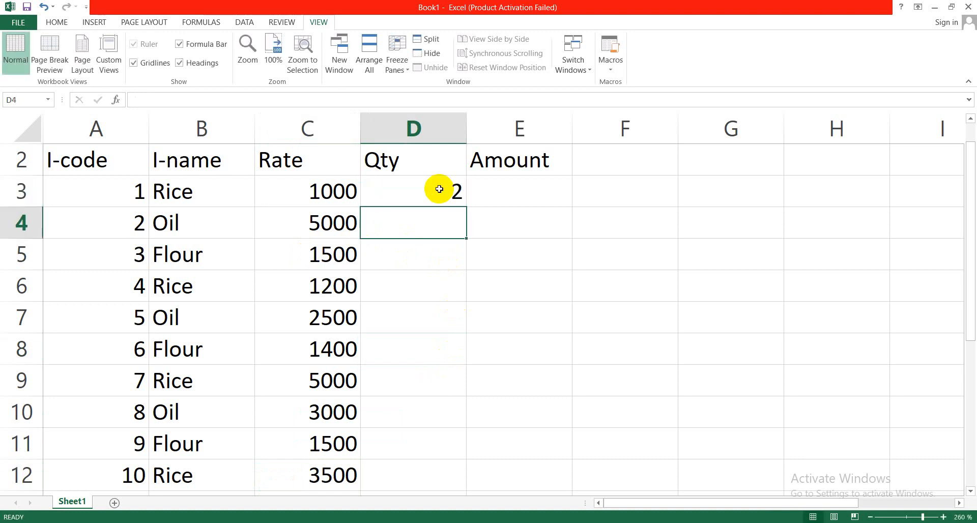
type("1")
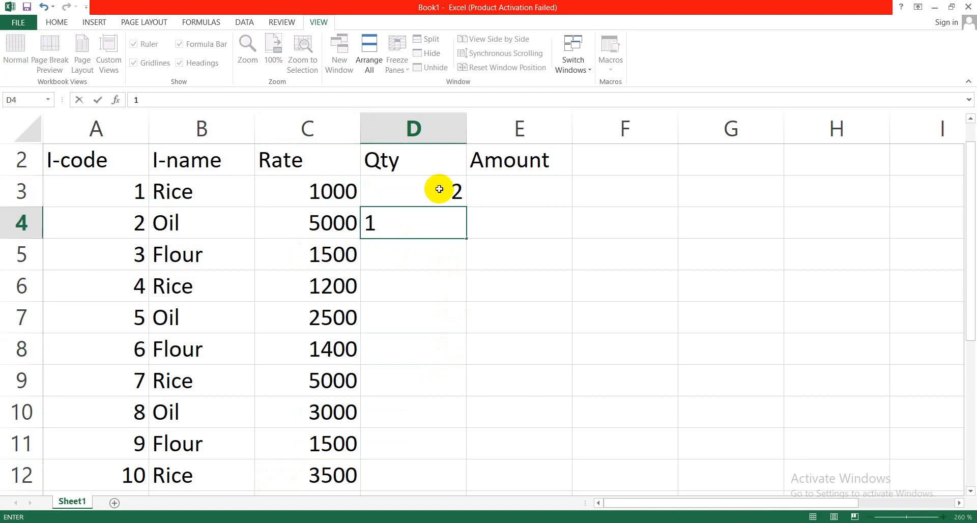
key("Return")
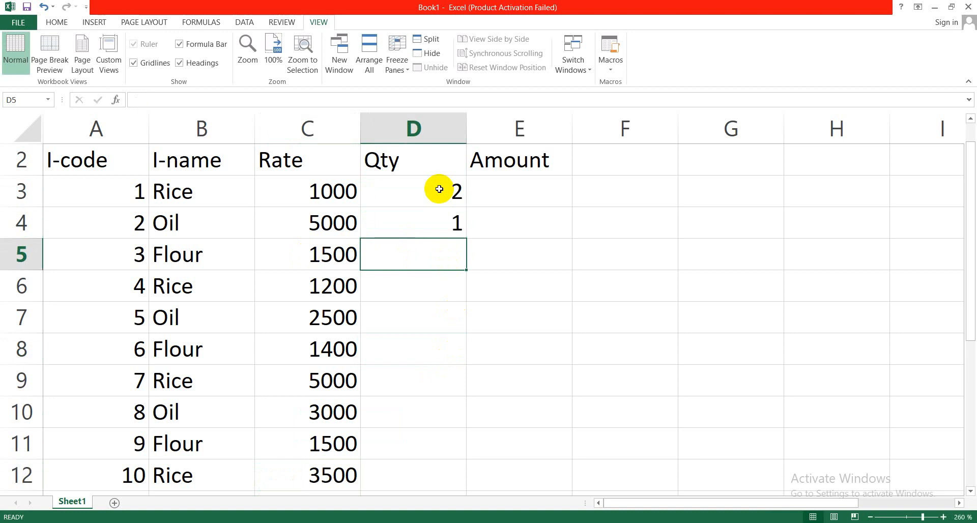
type("2")
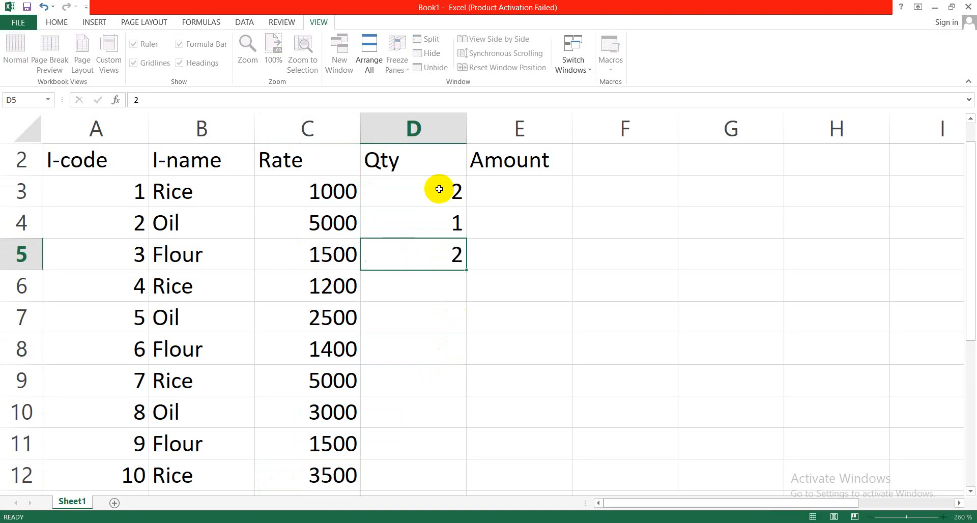
key("Return")
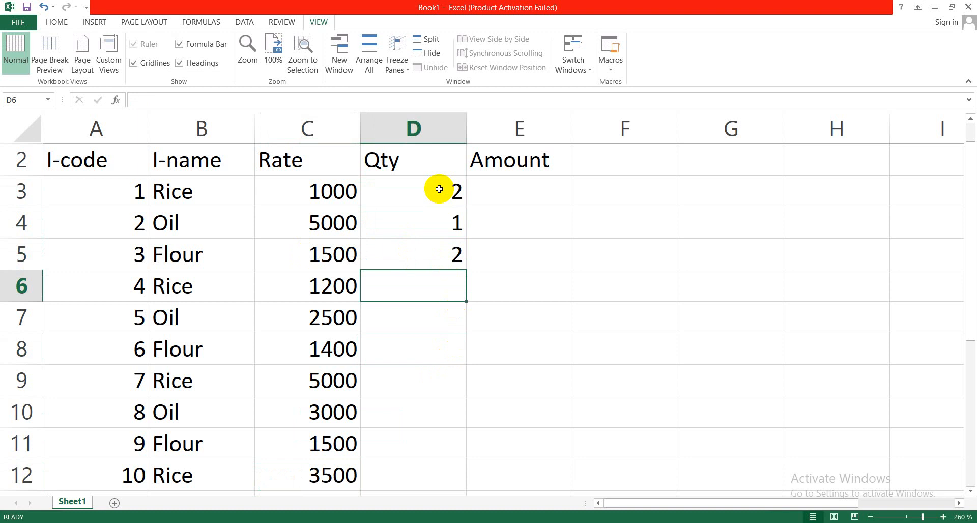
Step: Enter the quantities 10 and 2 in D6:D7 for item codes 4 and 5
type("14")
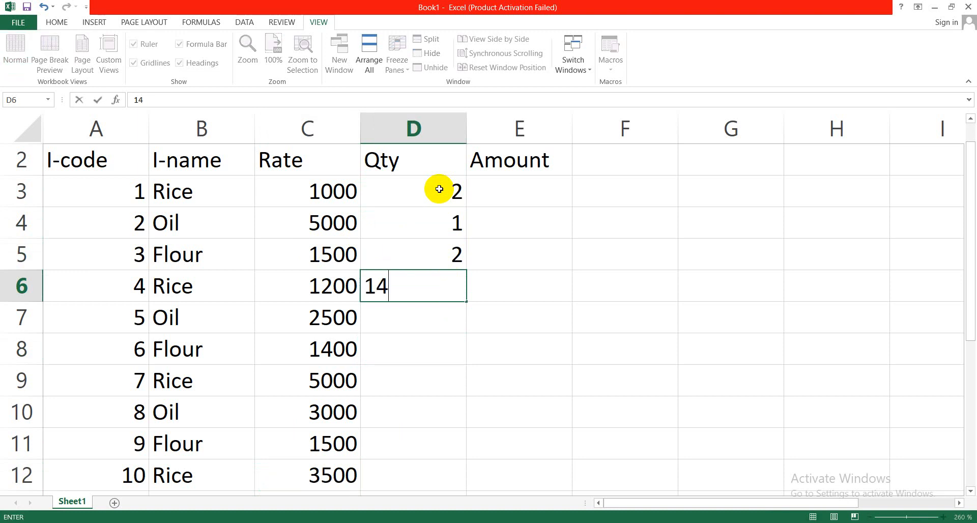
key("BackSpace")
type("0")
key("Return")
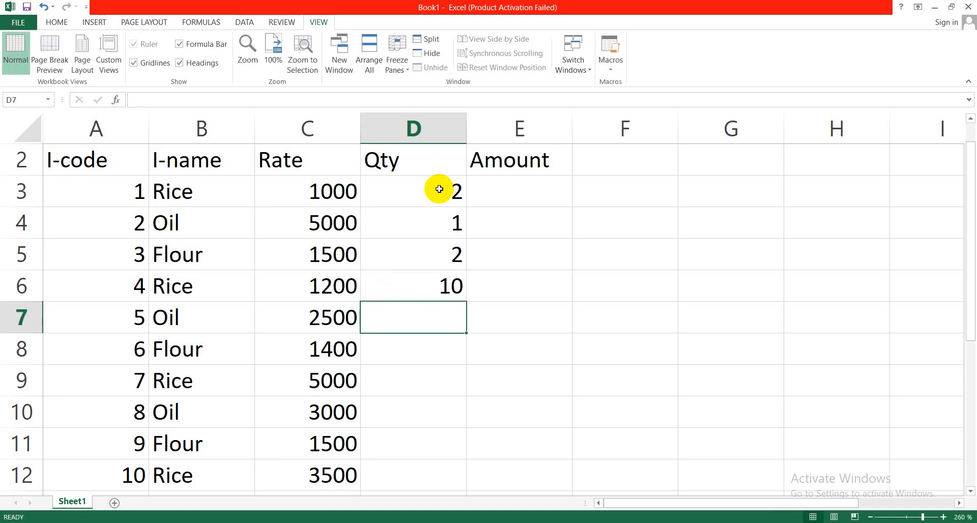
type("25")
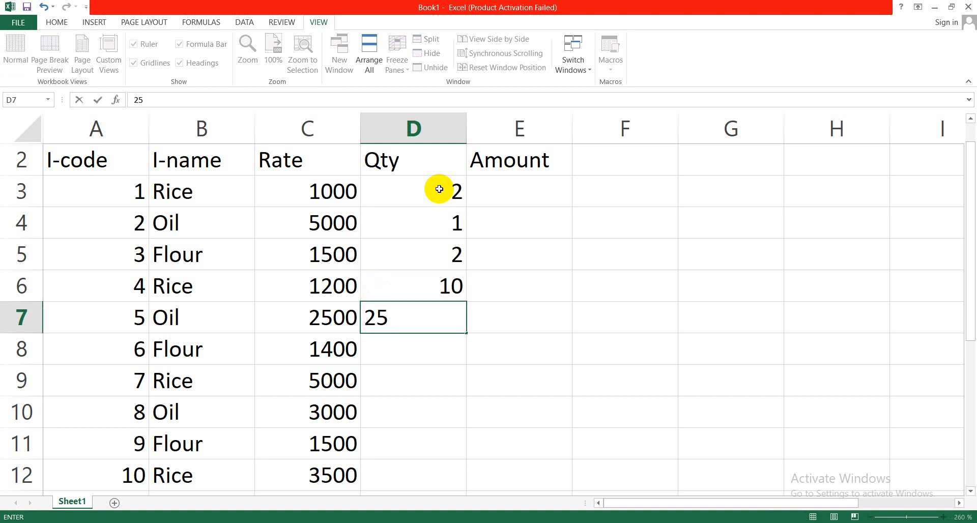
key("BackSpace")
key("Return")
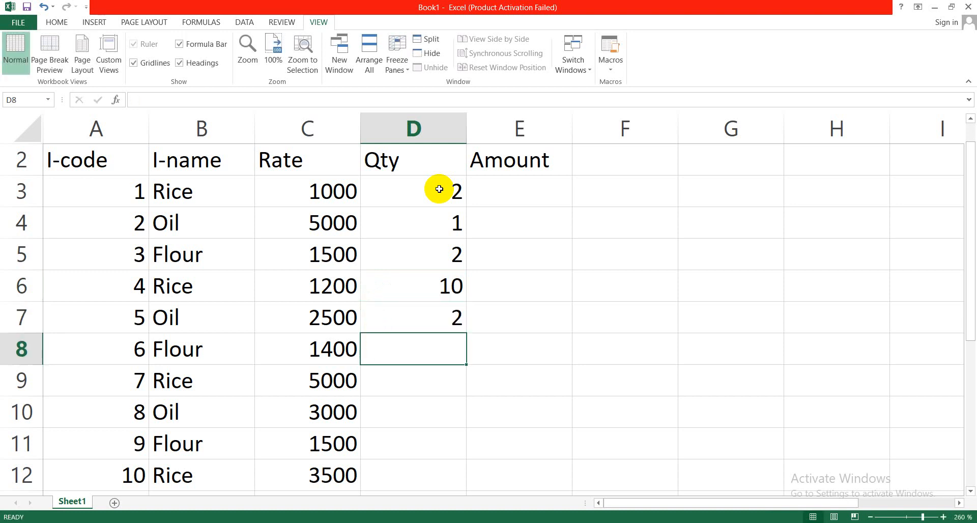
Step: Enter the quantities 4, 4, 6, 2 and 7 in D8:D12 for item codes 6 to 10
type("4")
key("Return")
type("4")
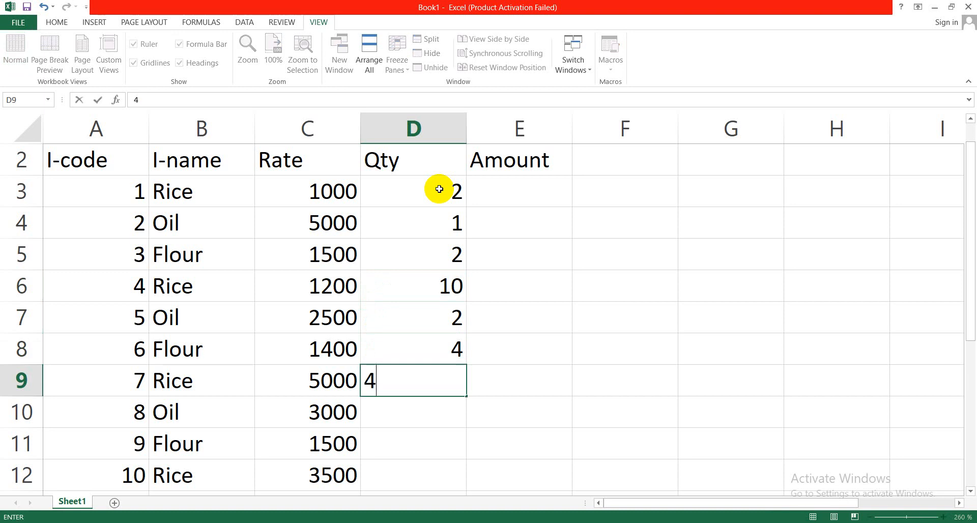
key("Return")
type("6")
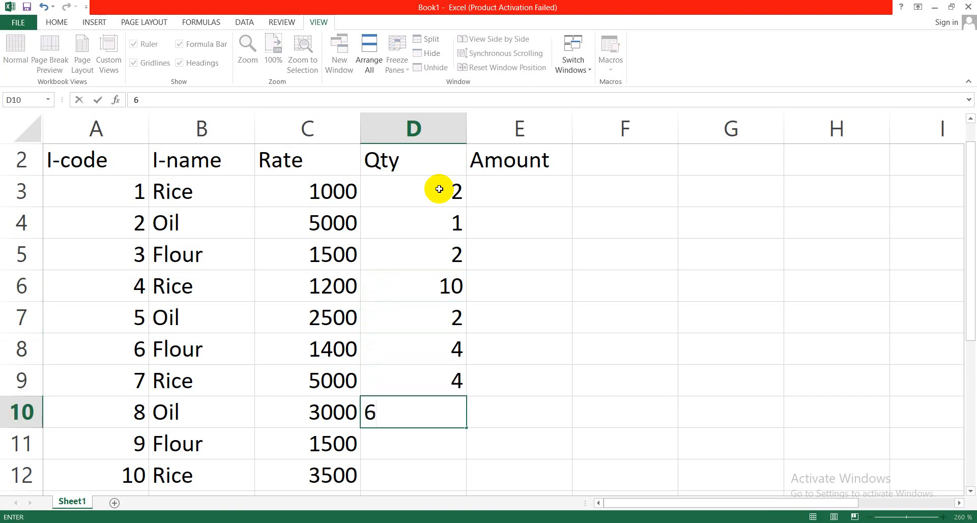
key("Return")
type("2")
key("Return")
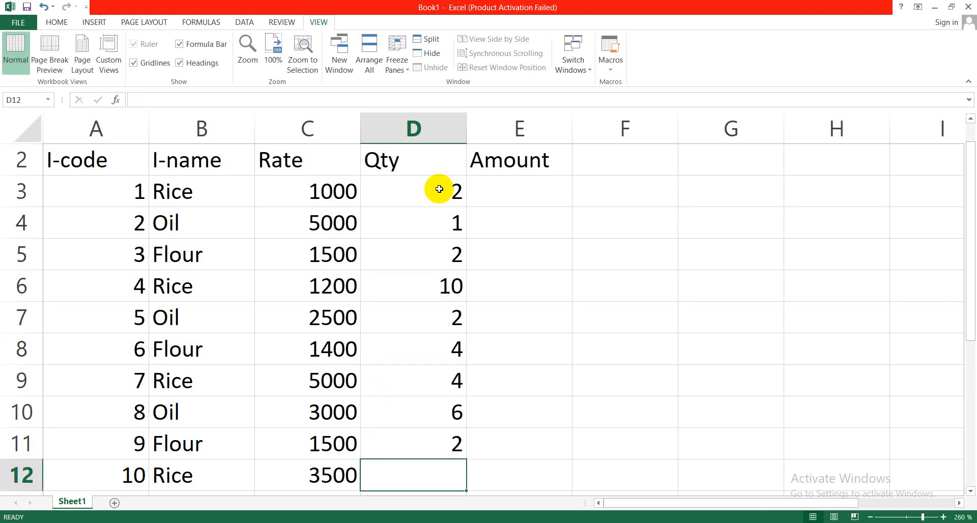
type("7")
key("Up")
key("Down")
Step: Calculate the first item's amount in E3 with the formula =C3*D3, multiplying rate by quantity
left_click(496, 194)
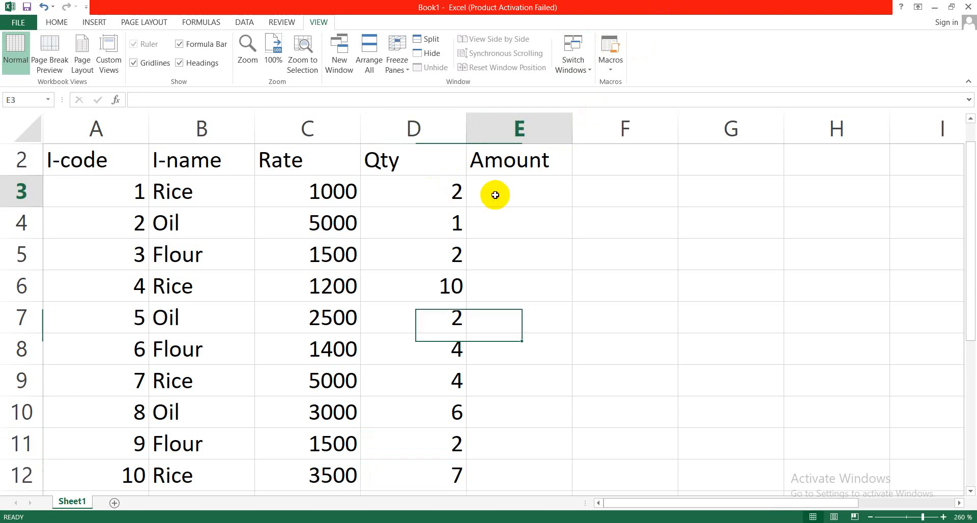
type("=")
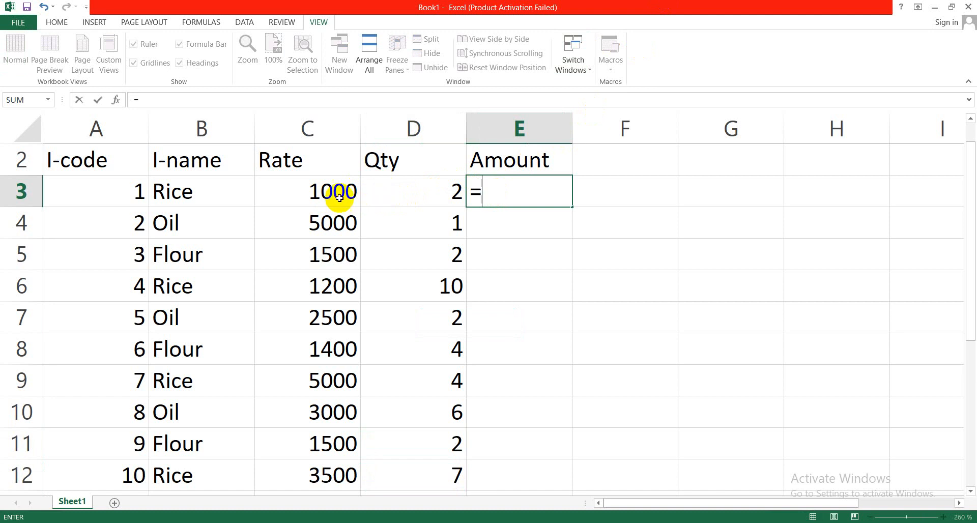
left_click(312, 190)
type("*")
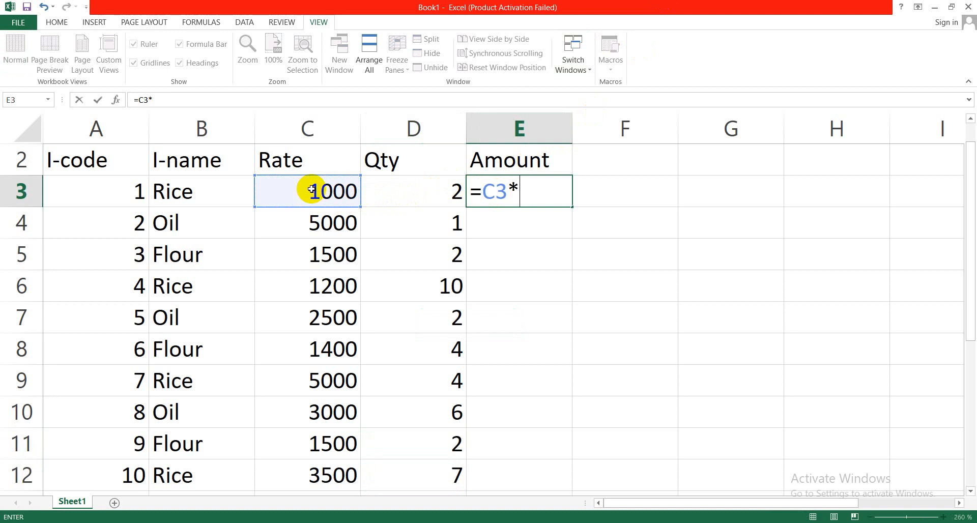
left_click(419, 188)
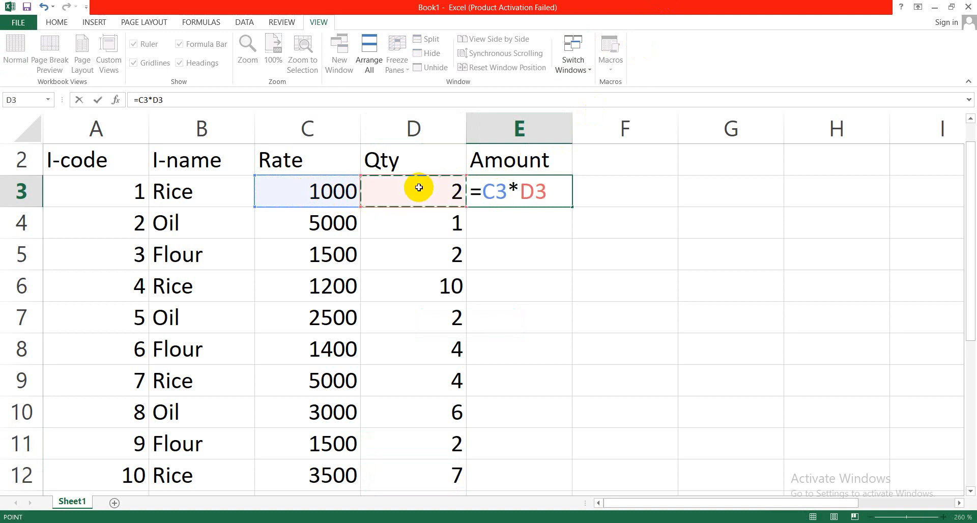
key("Return")
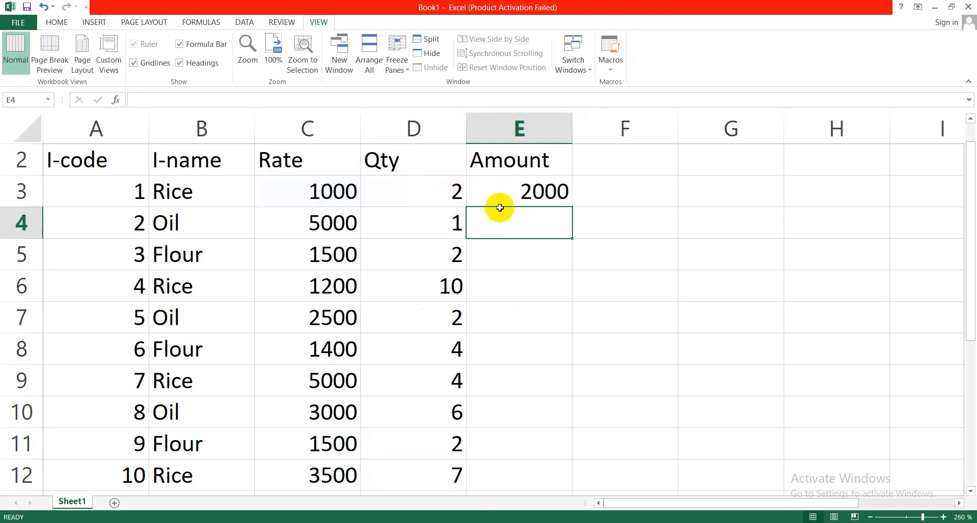
Step: Fill the amount formula from E3 down to E12 for the remaining items
left_click(540, 196)
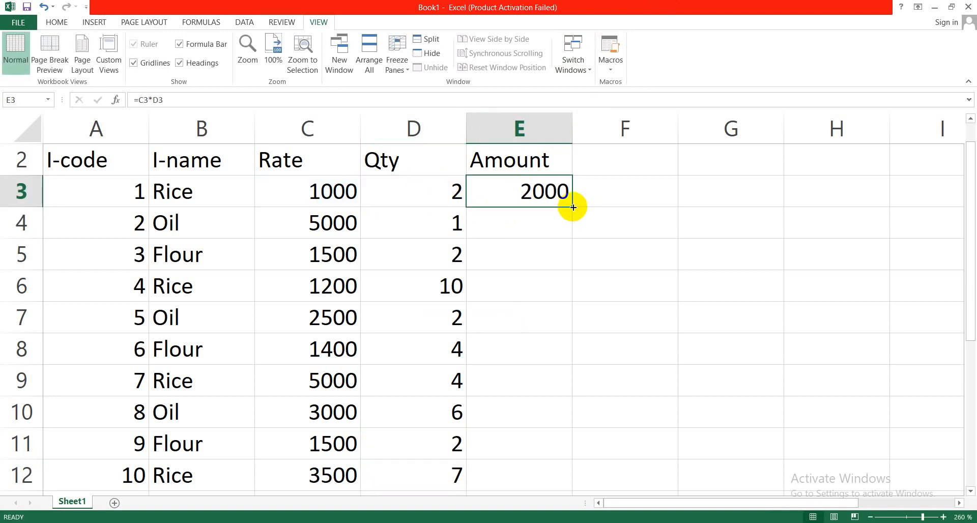
left_click_drag(573, 207, 561, 419)
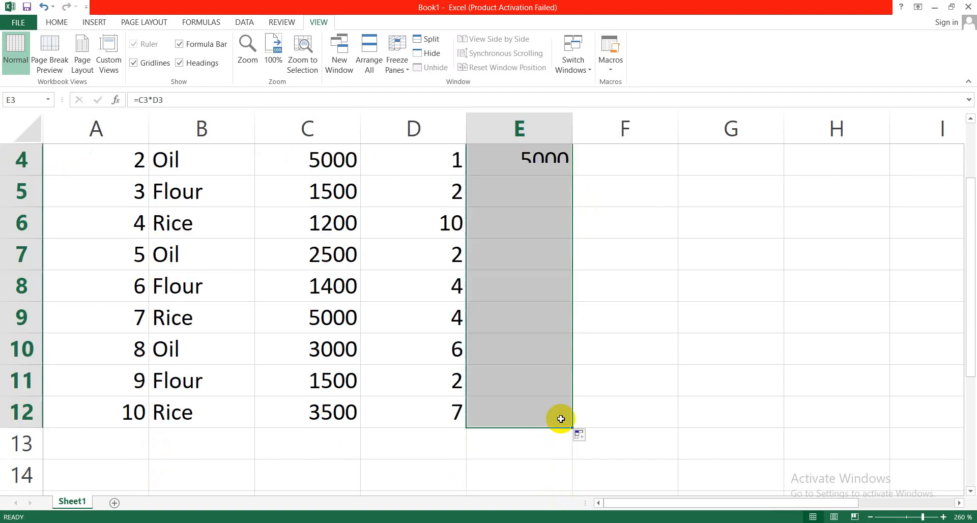
left_click_drag(969, 339, 972, 290)
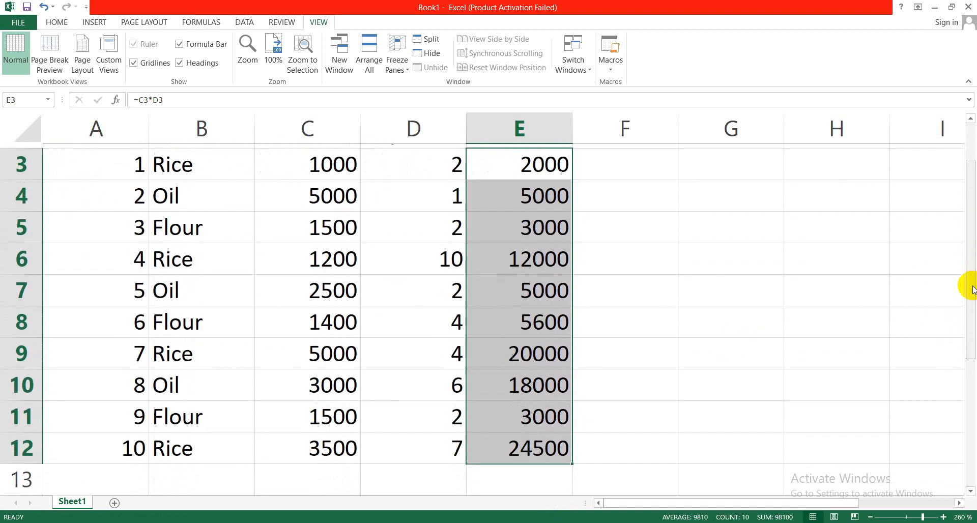
Step: Add the label T-amount in D13 below the quantities
left_click(431, 466)
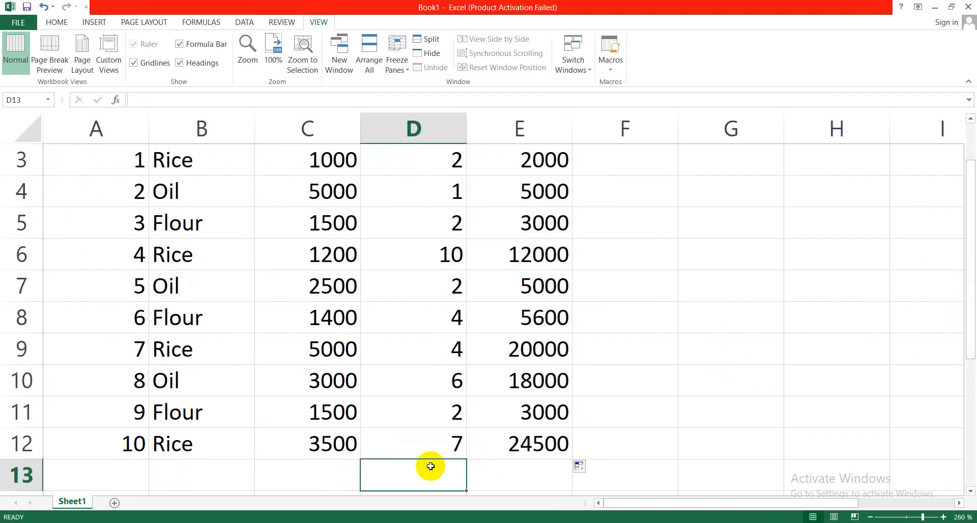
type("T")
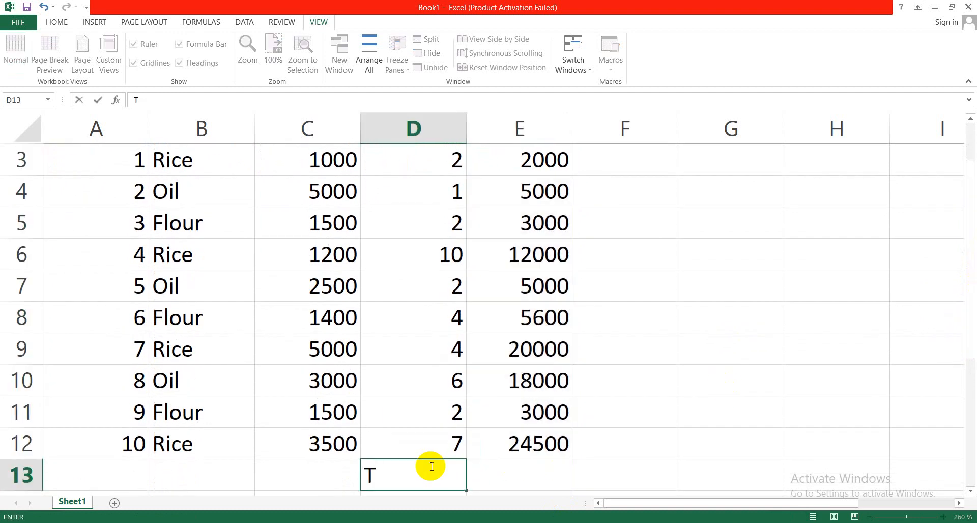
type("-amo")
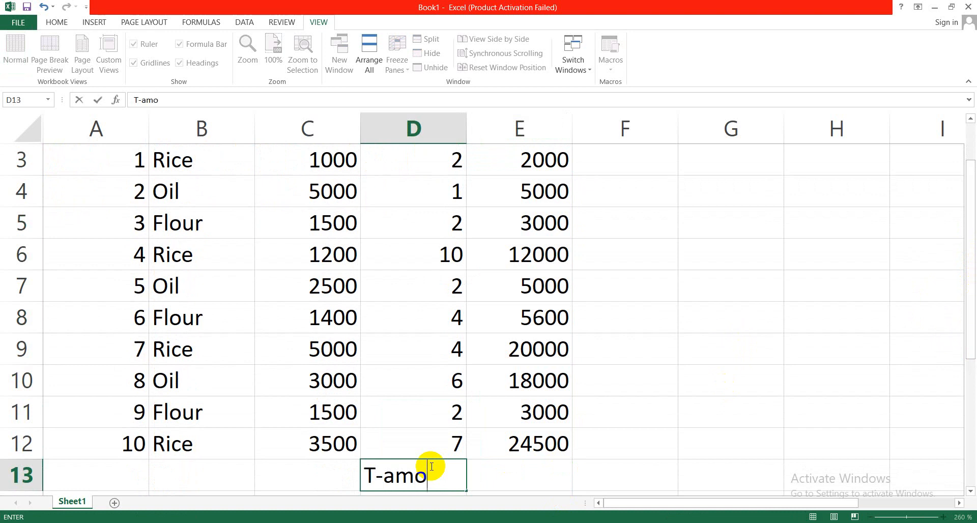
type("unt")
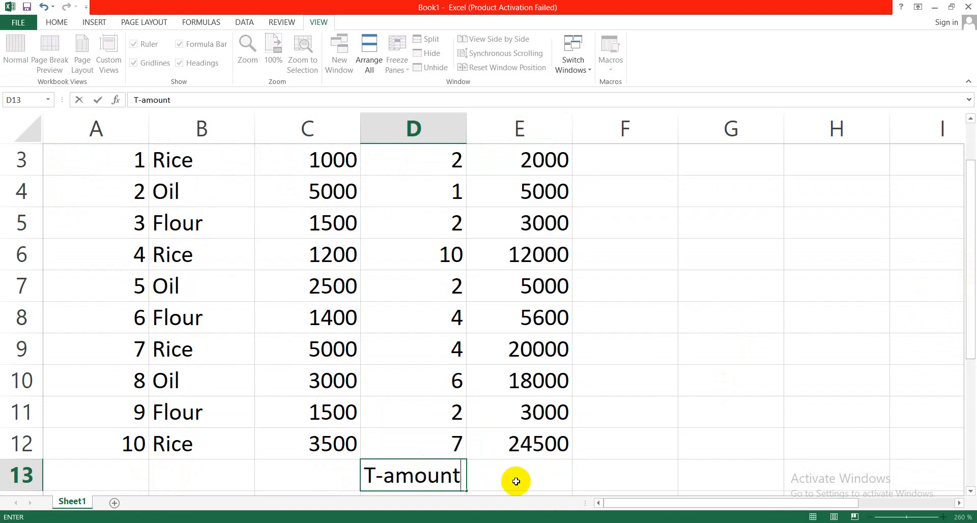
Step: Total the ten item amounts in E13, beside the T-amount label, with the formula =SUM(E3:E12)
left_click(515, 481)
type("=")
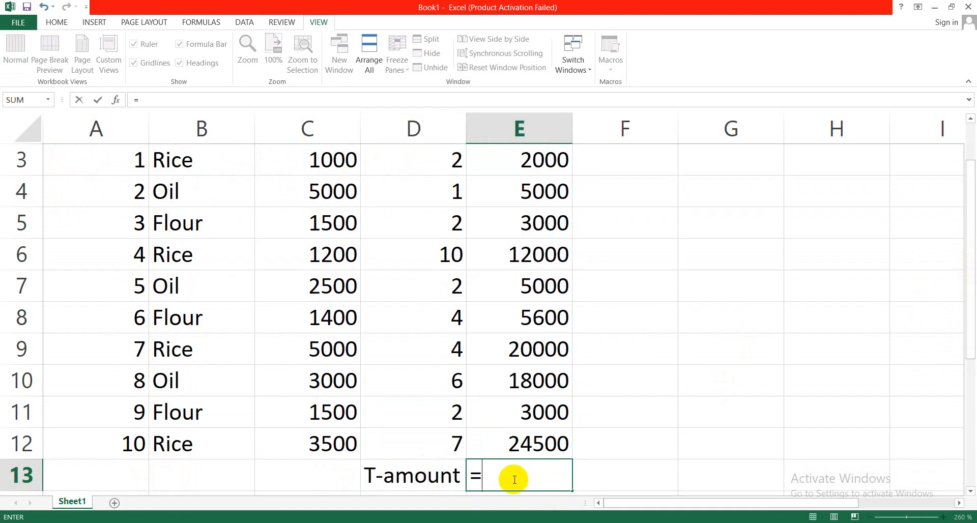
type("sum")
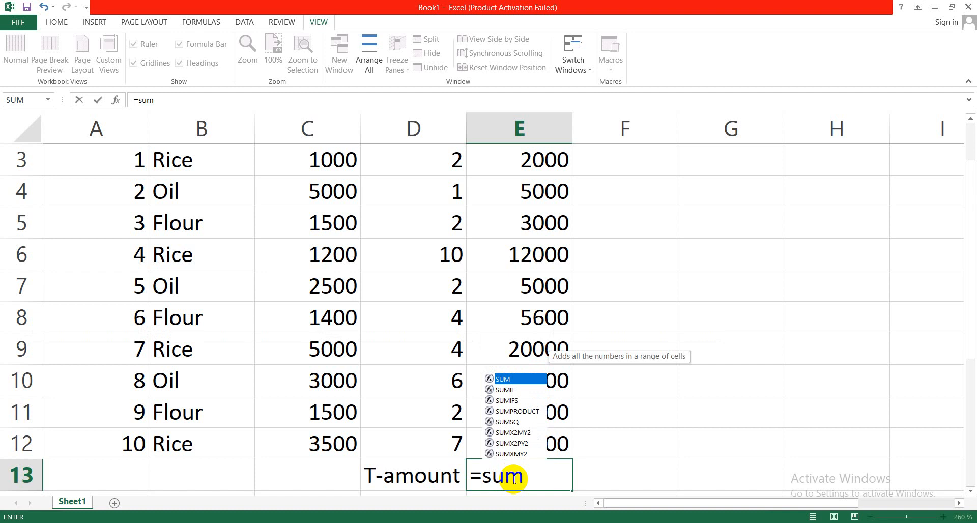
type("(")
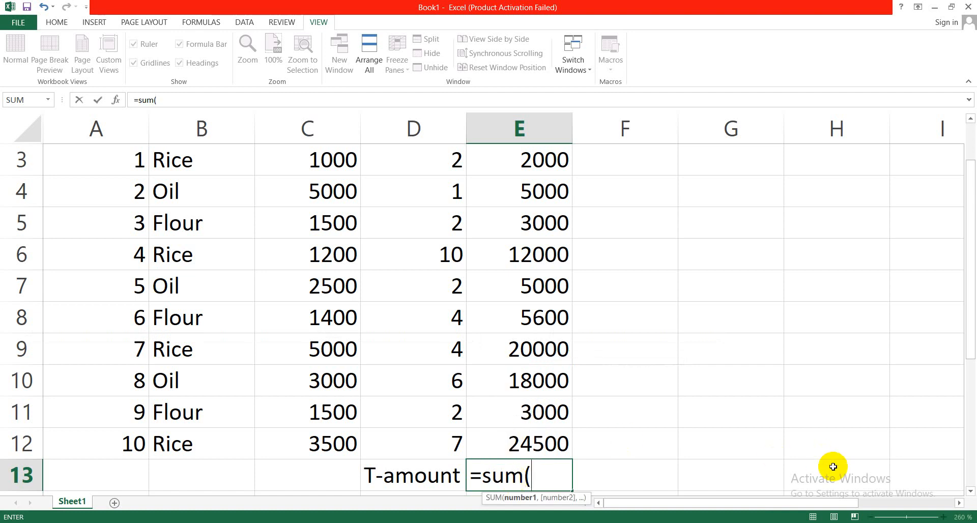
left_click(973, 344)
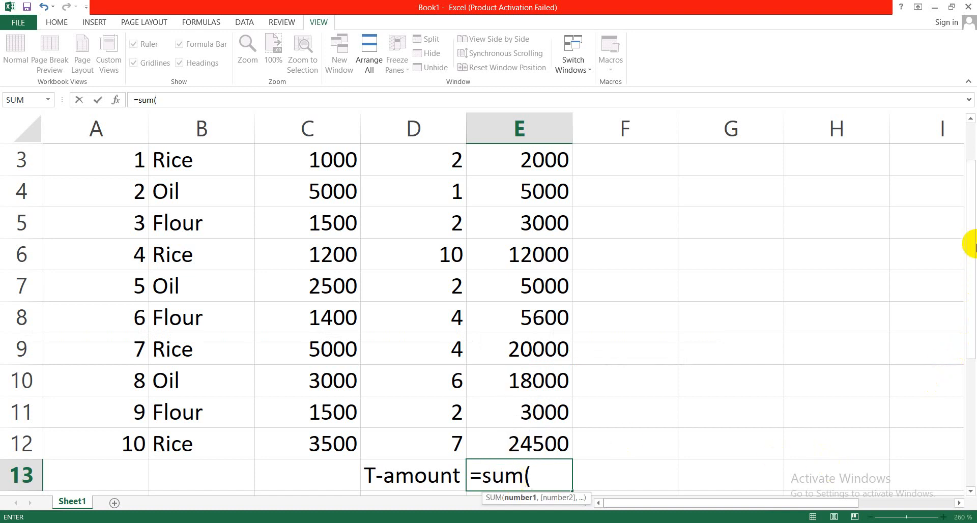
left_click_drag(973, 244, 973, 203)
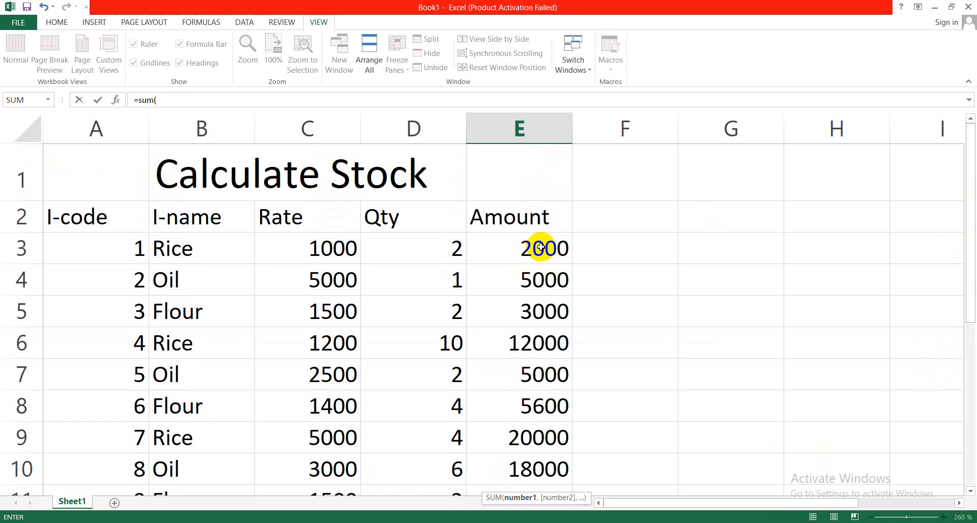
left_click_drag(541, 247, 539, 411)
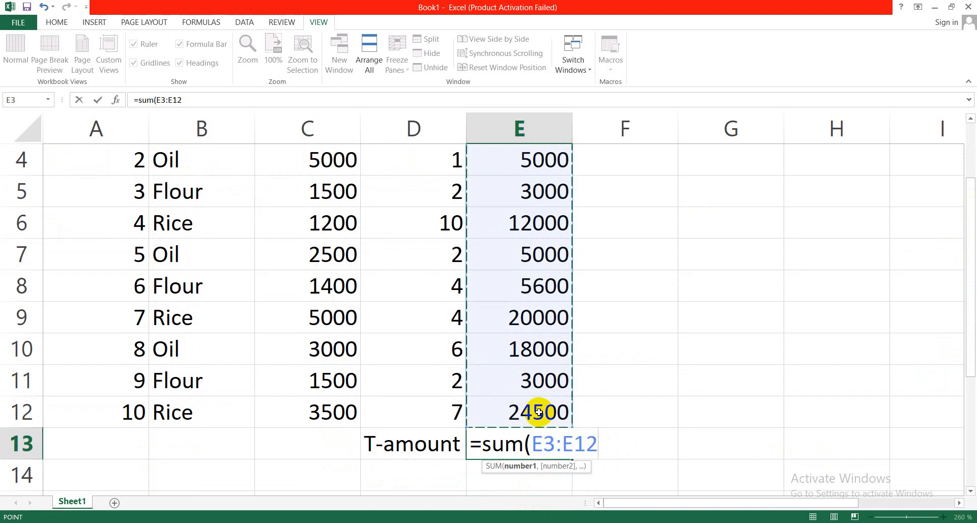
type(")")
key("Return")
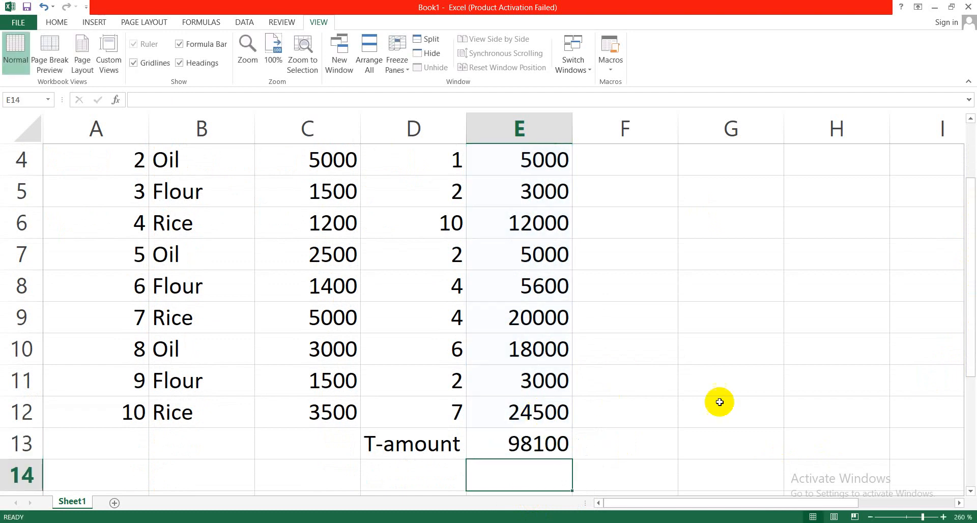
Step: Examine the item name, rate and quantity of the Rice entries in rows 3, 6 and 9
left_click_drag(971, 344, 970, 284)
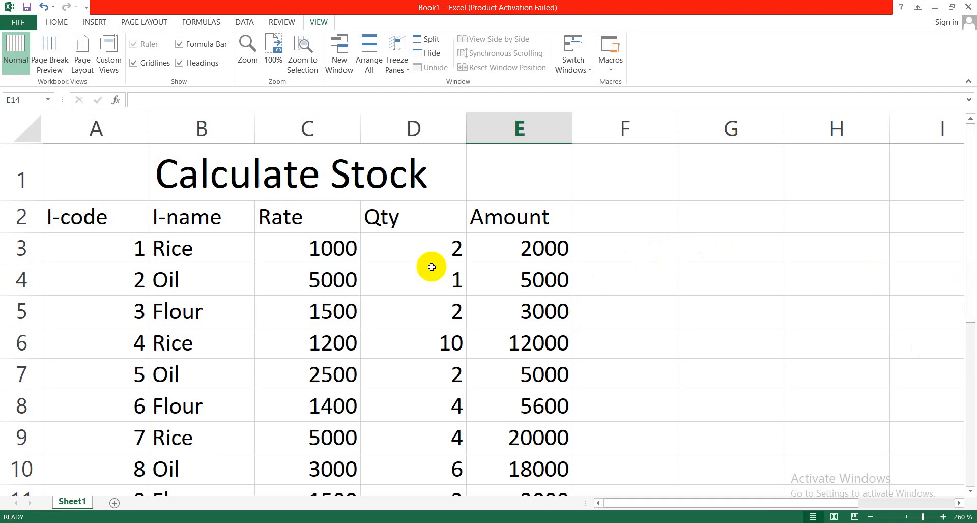
left_click(189, 252)
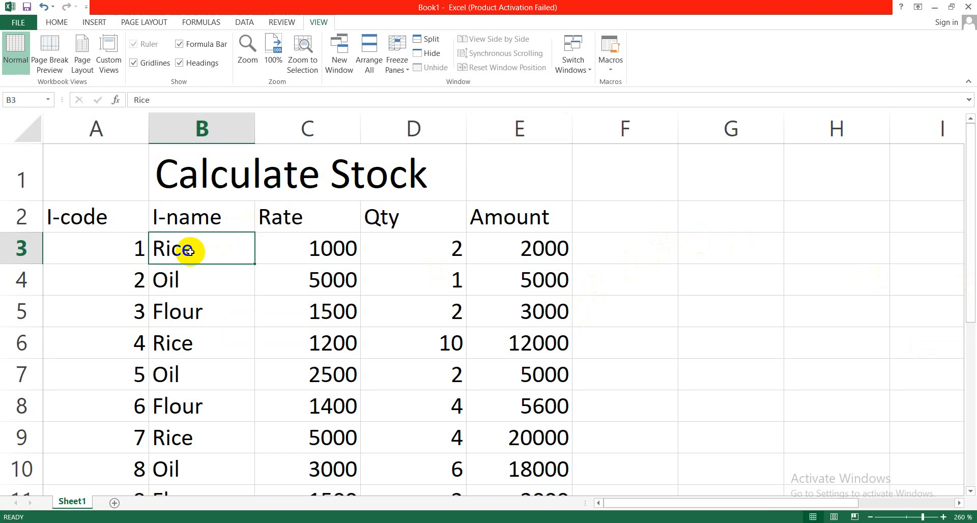
left_click(307, 248)
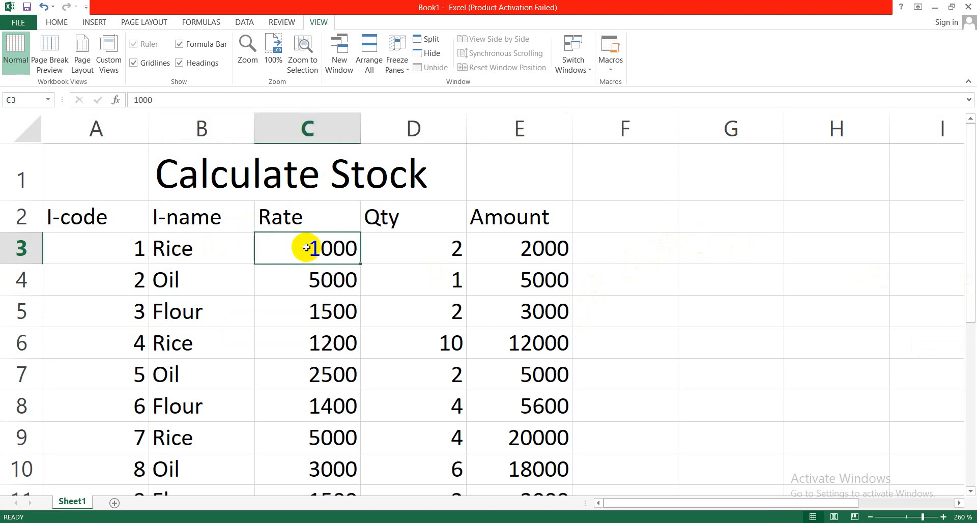
left_click(438, 245)
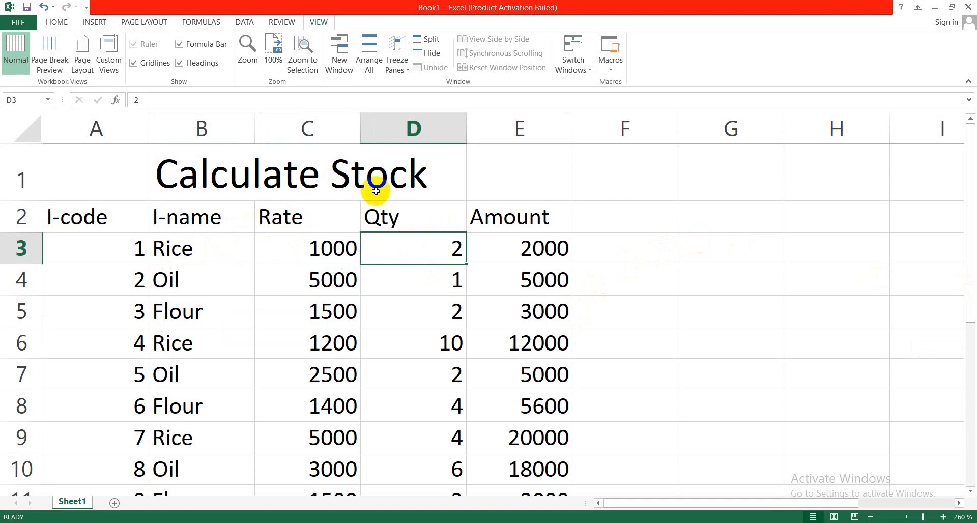
left_click(171, 340)
left_click(294, 341)
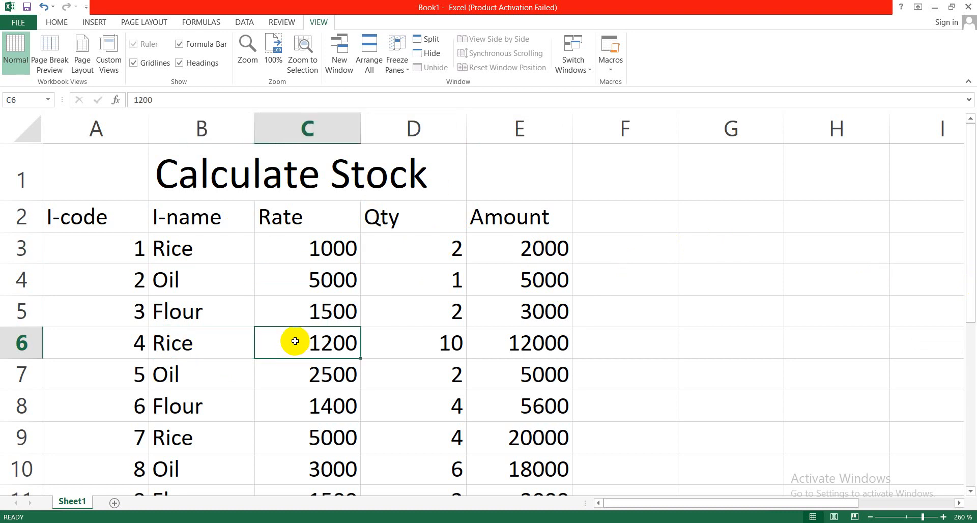
left_click(453, 341)
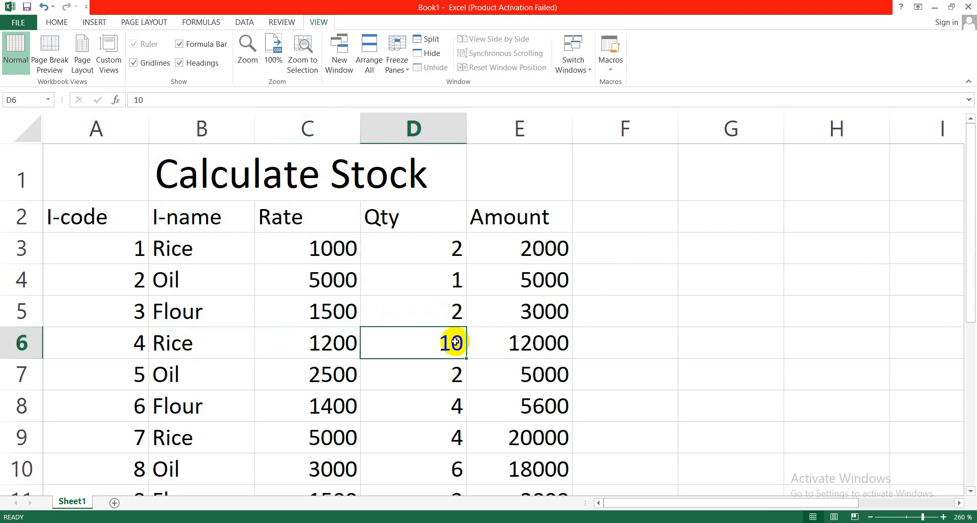
left_click(185, 433)
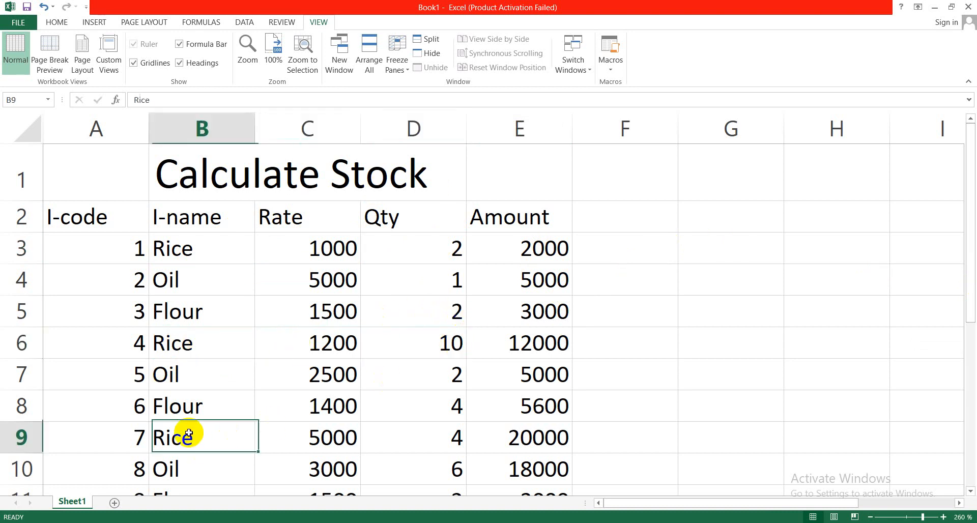
left_click(275, 446)
left_click(427, 444)
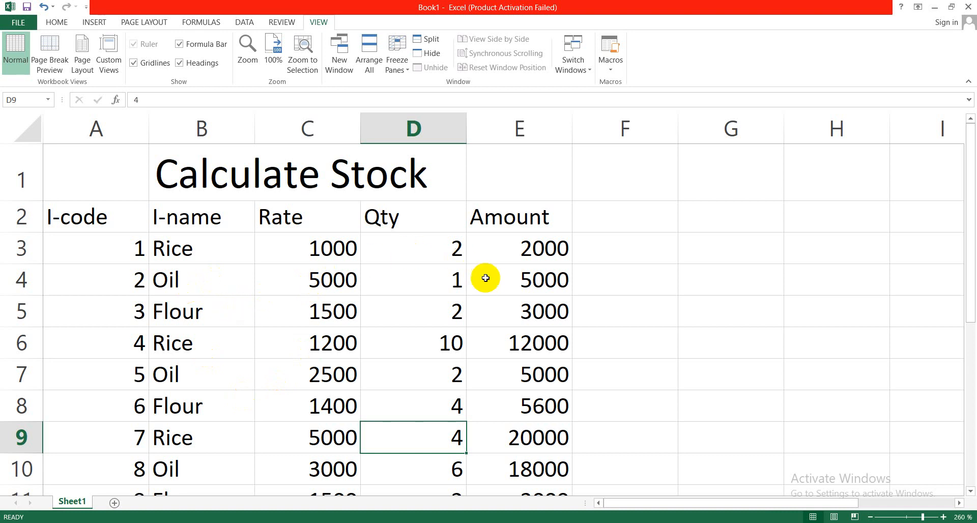
Step: Add the label T-RICE in G3, beside the stock table
left_click(604, 280)
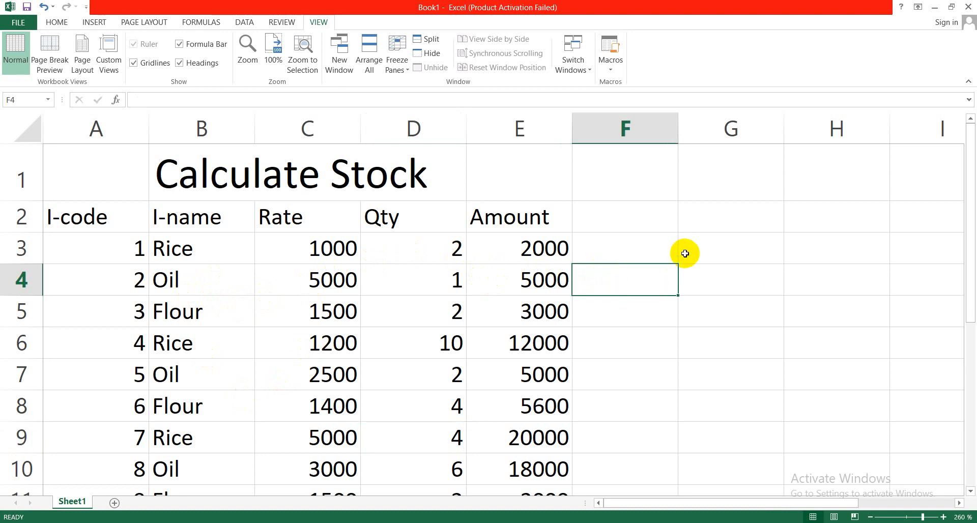
left_click(712, 246)
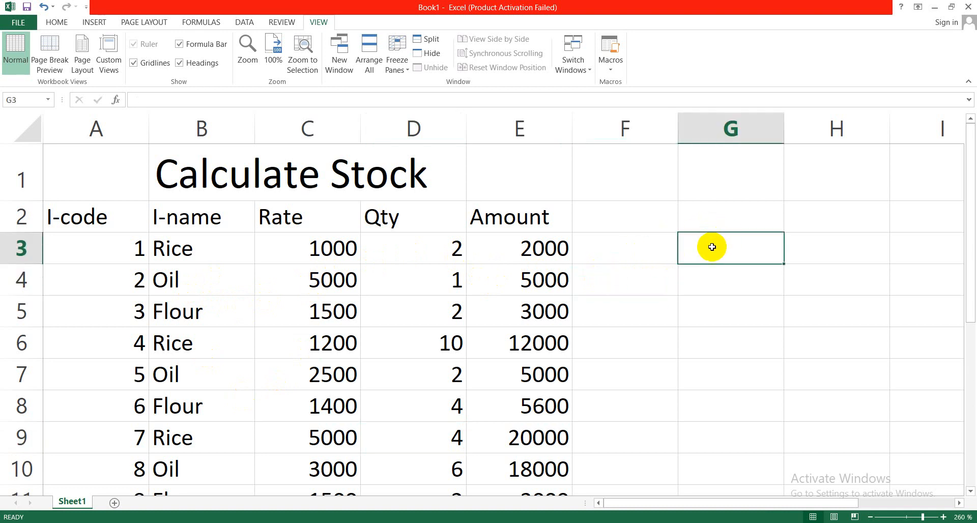
left_click(641, 253)
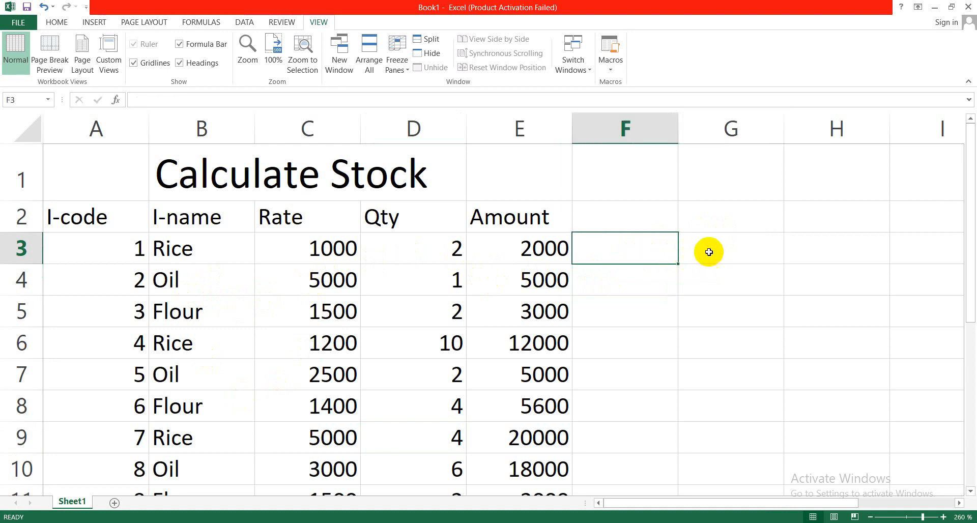
left_click(711, 252)
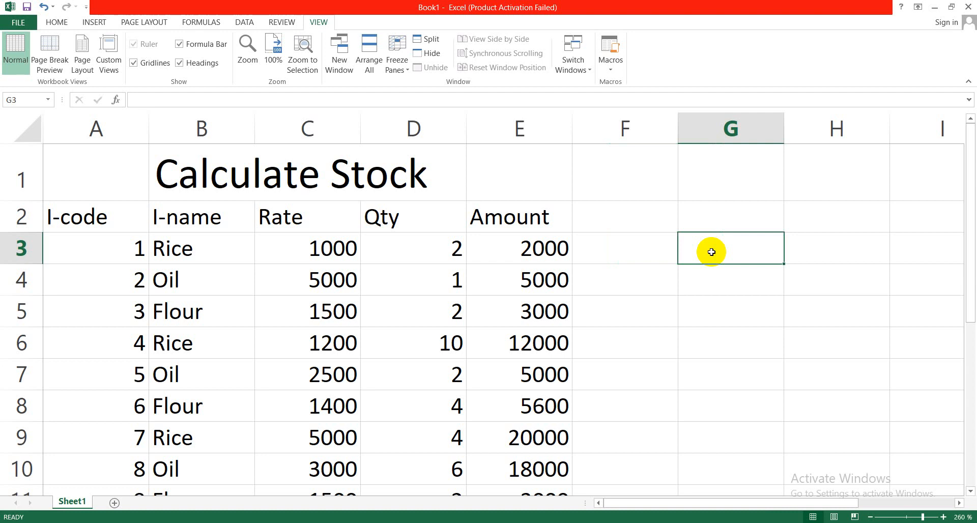
type("t")
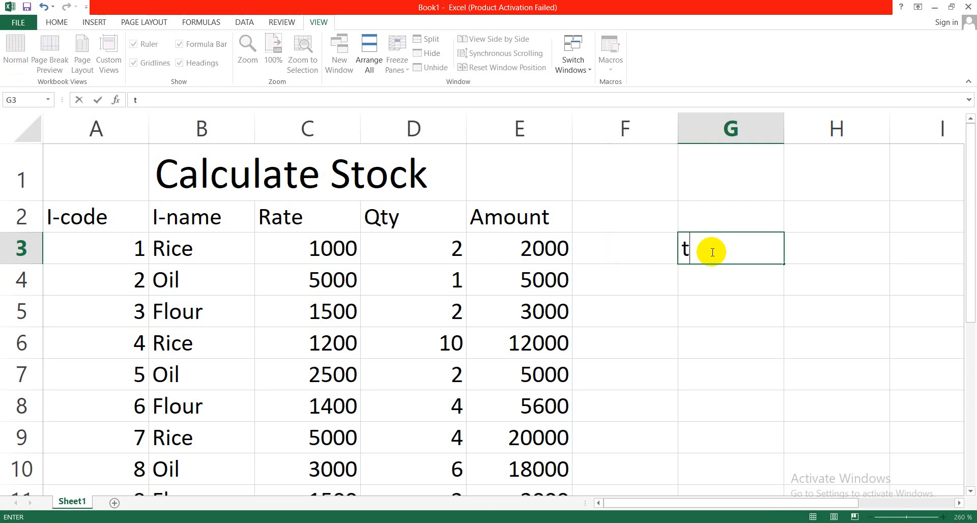
key("BackSpace")
type("T-RICE")
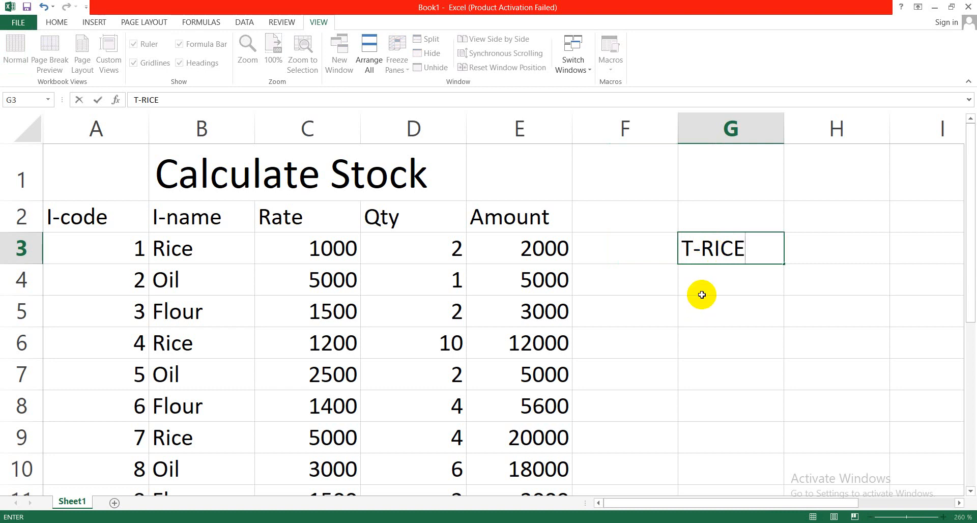
Step: Total the amounts of all Rice items in G4 with the formula =SUMIF(B3:B12,"Rice",E3:E12)
left_click(704, 275)
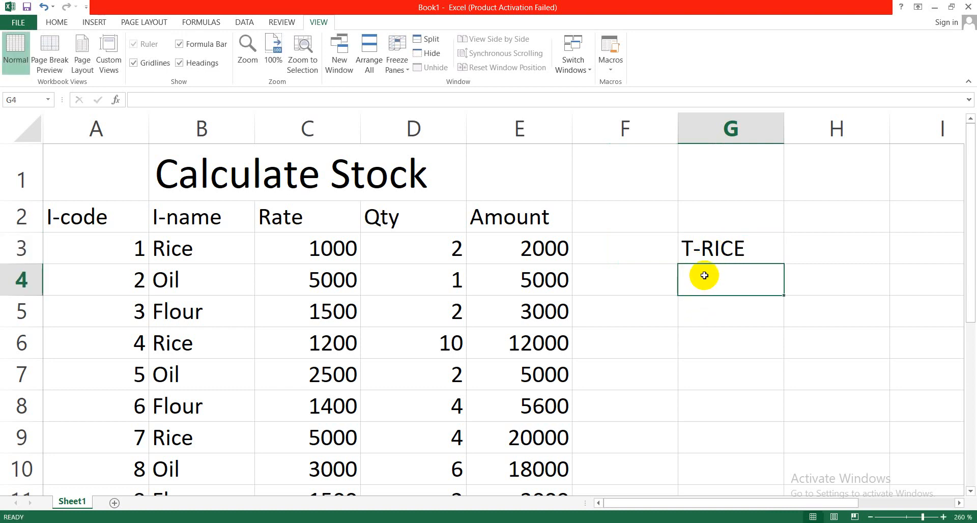
type("=")
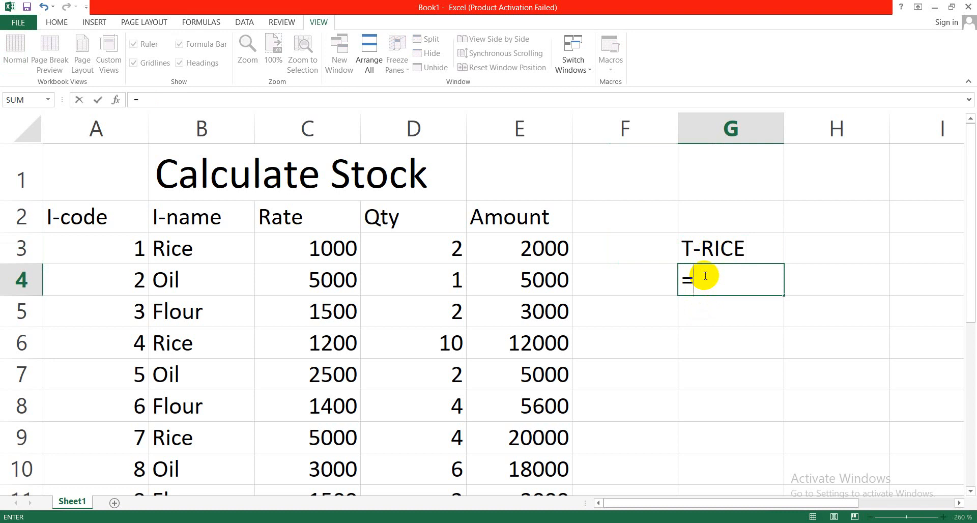
type("SUM")
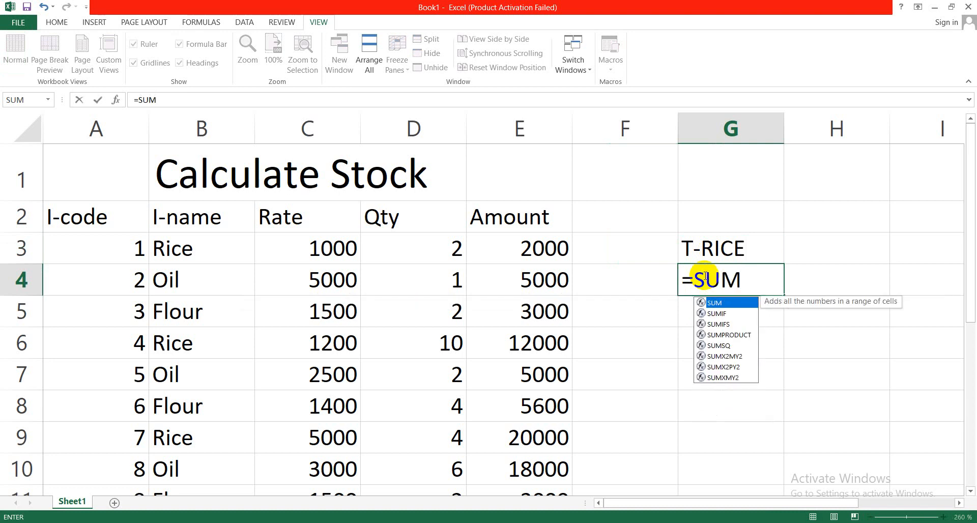
type("IF")
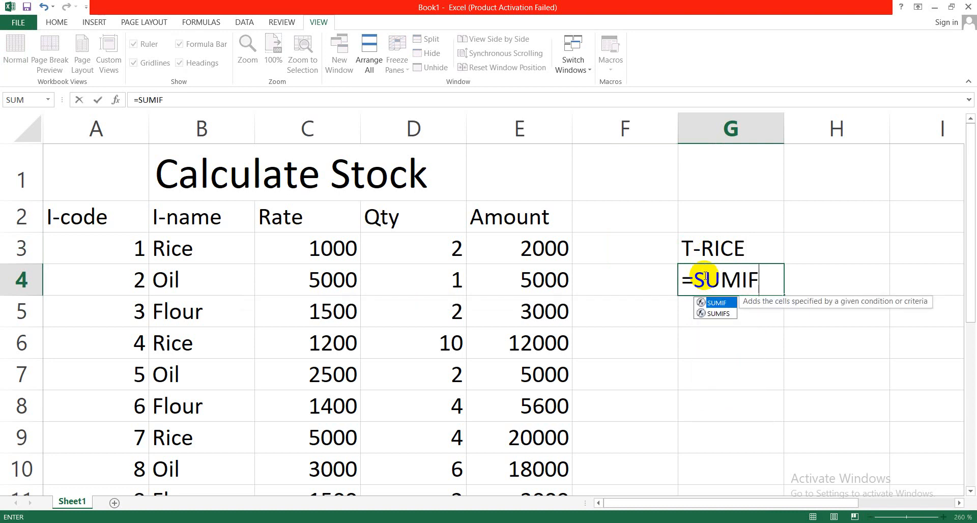
type("(")
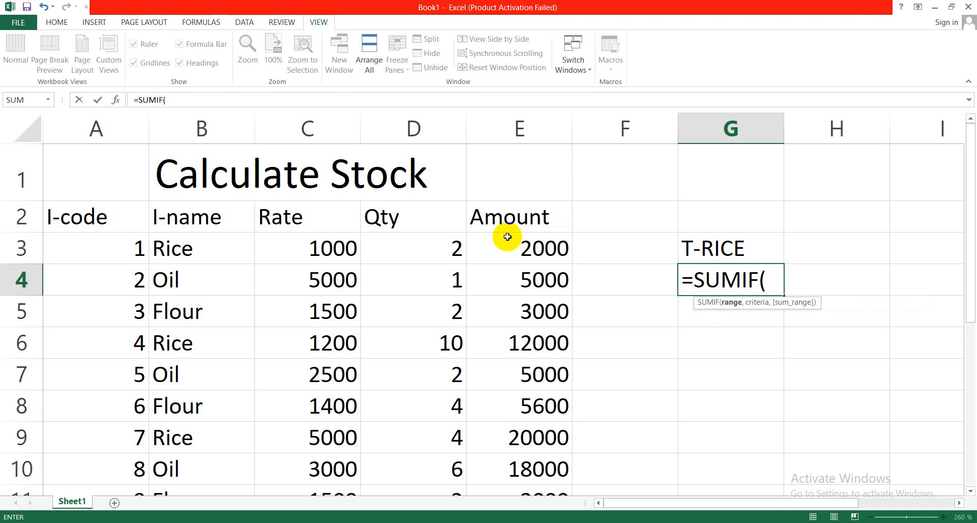
left_click_drag(207, 247, 211, 415)
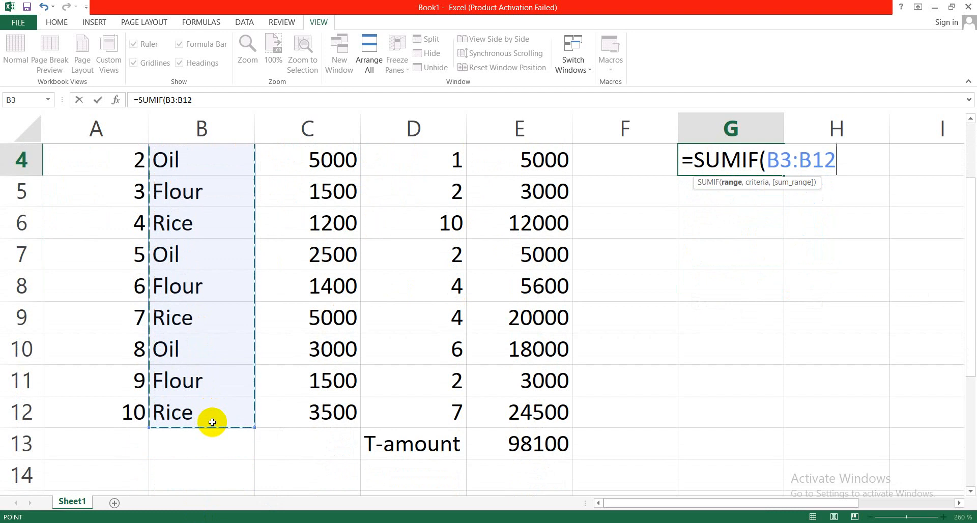
type(",")
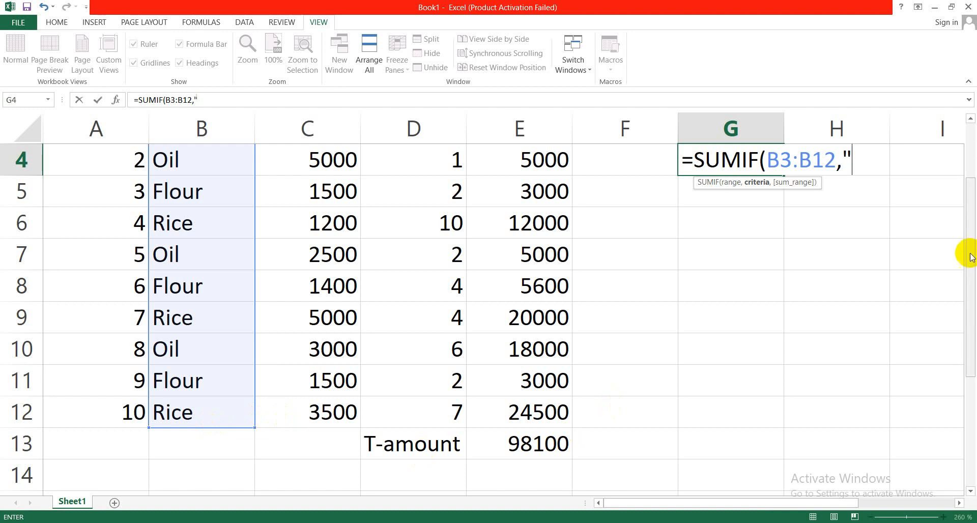
left_click_drag(971, 251, 973, 214)
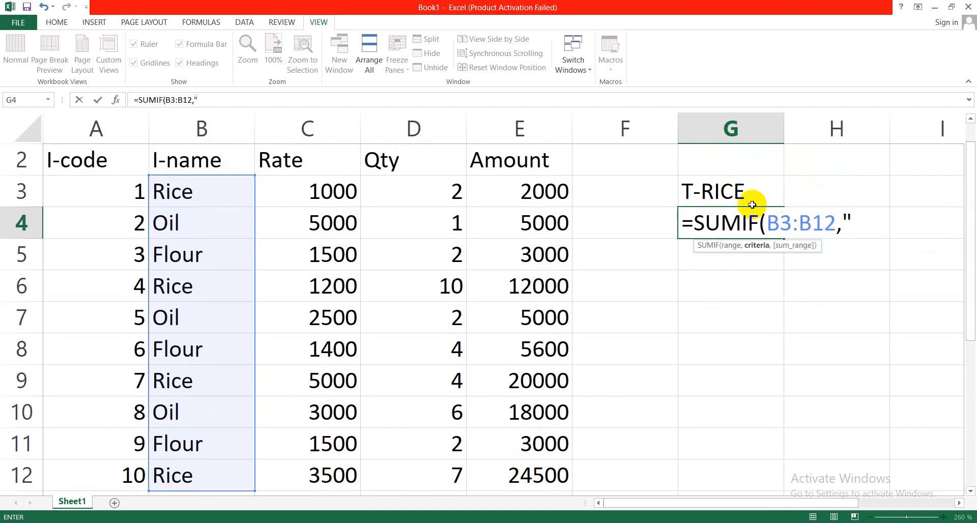
type("R")
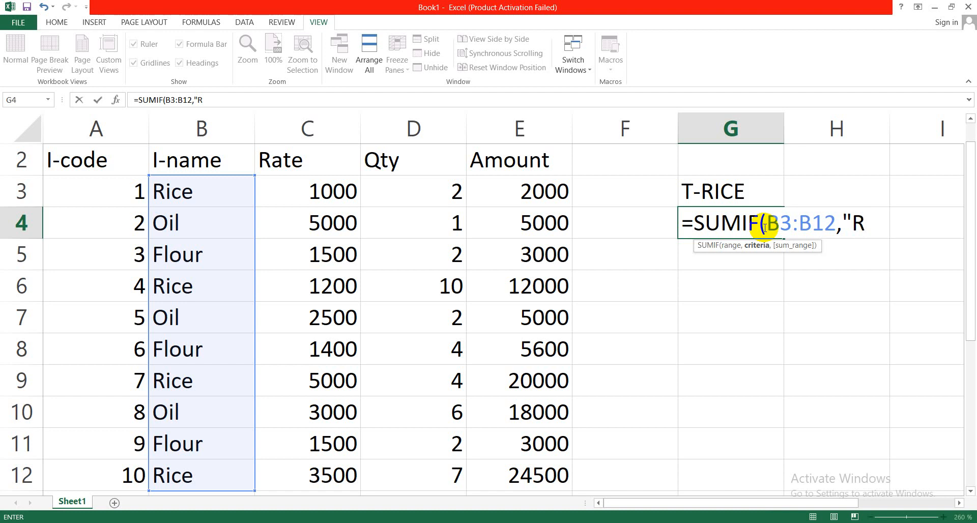
type("ice\",")
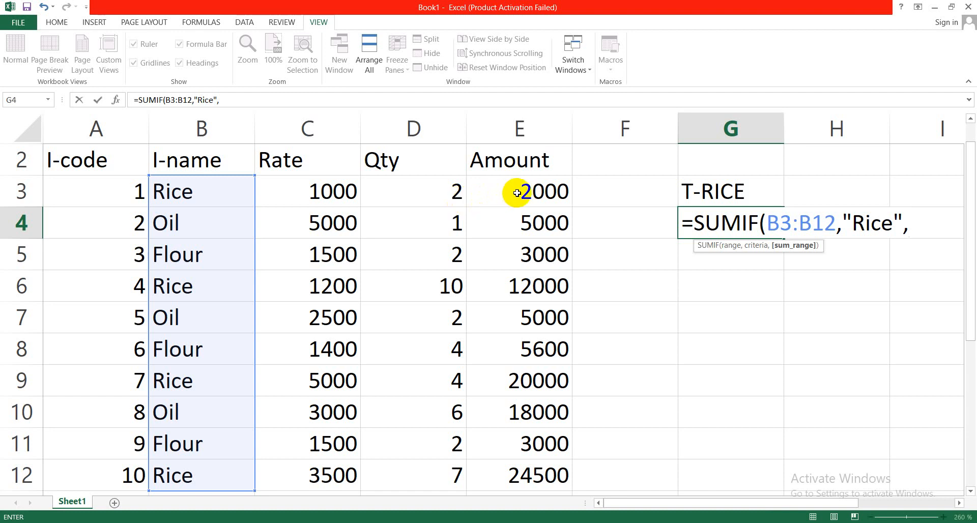
left_click_drag(518, 193, 529, 383)
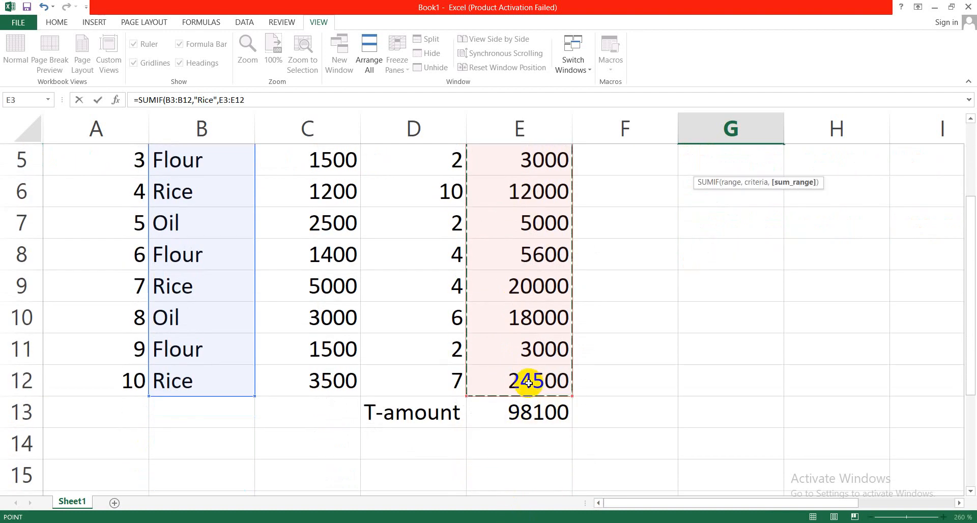
left_click_drag(969, 343, 967, 244)
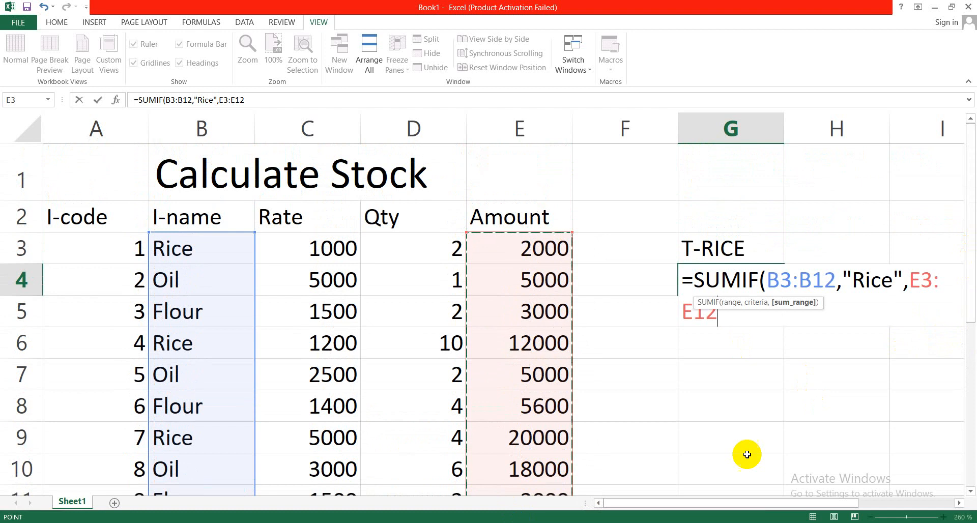
key("Return")
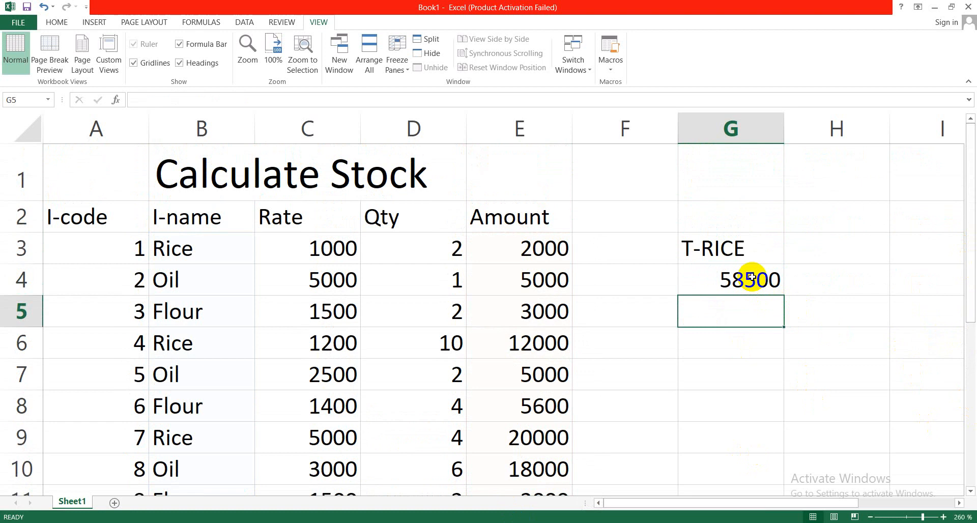
left_click(731, 339)
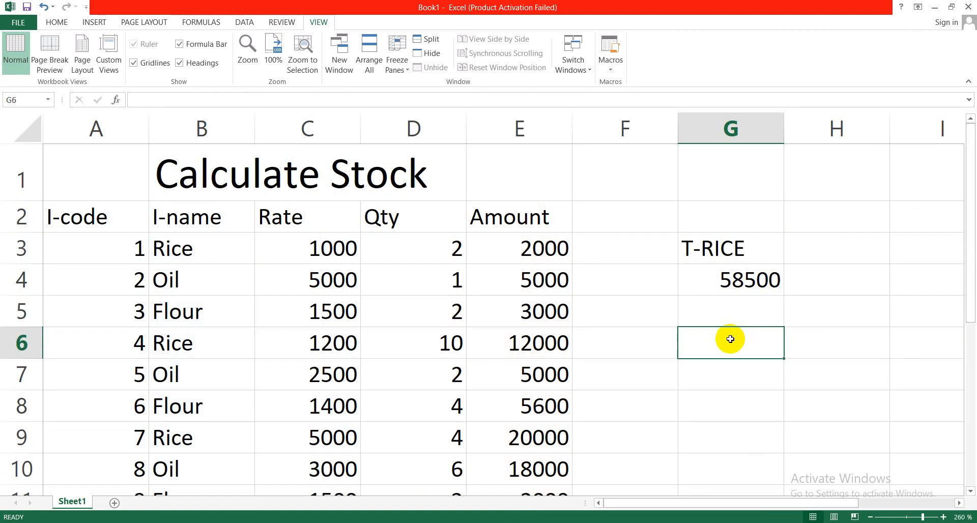
Step: Add the label T-OIL in G6, below the Rice total
type("T-")
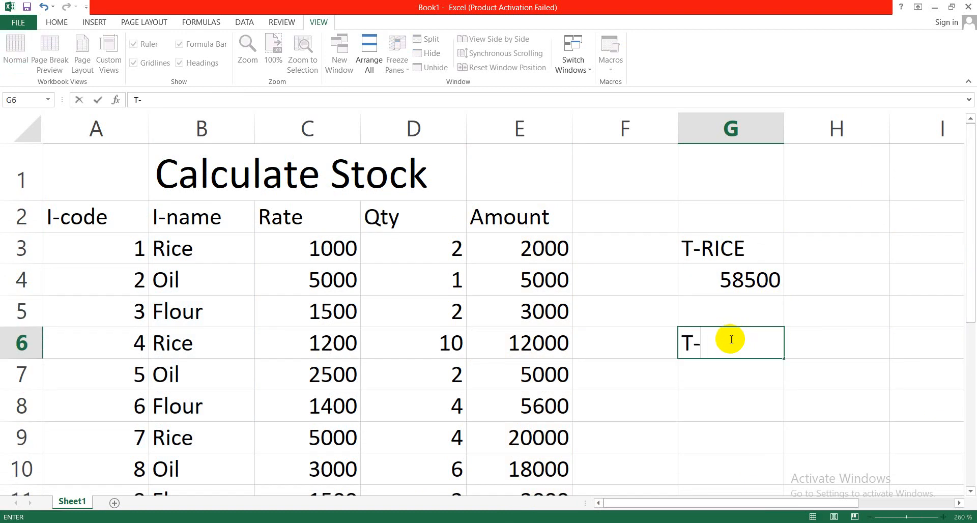
type("OIL")
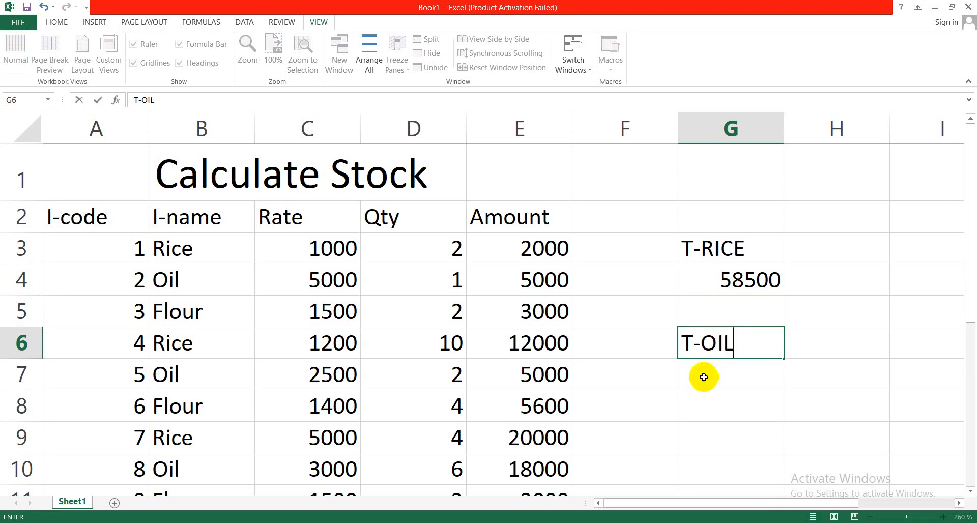
left_click(701, 378)
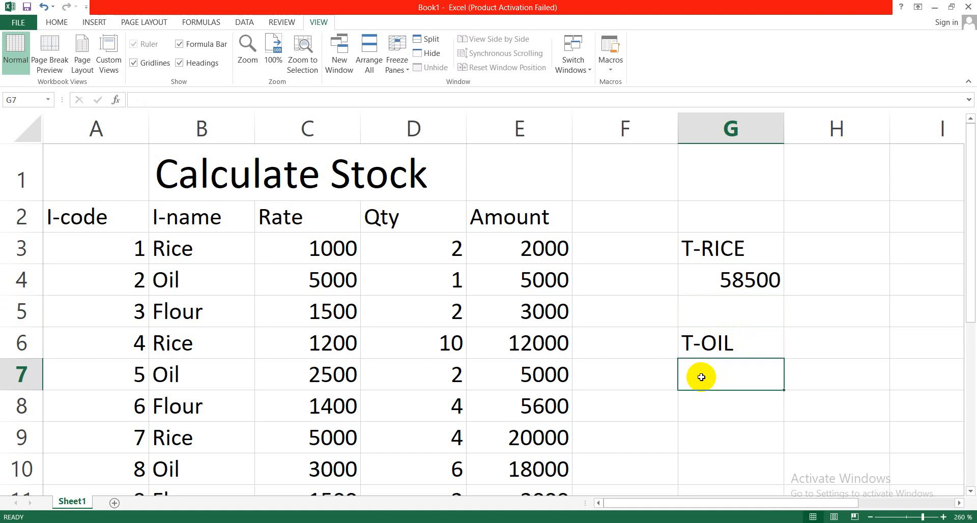
Step: Total the amounts of all Oil items in G7 with the formula =SUMIF(B3:B12,"Oil",E3:E12)
type("=SUM")
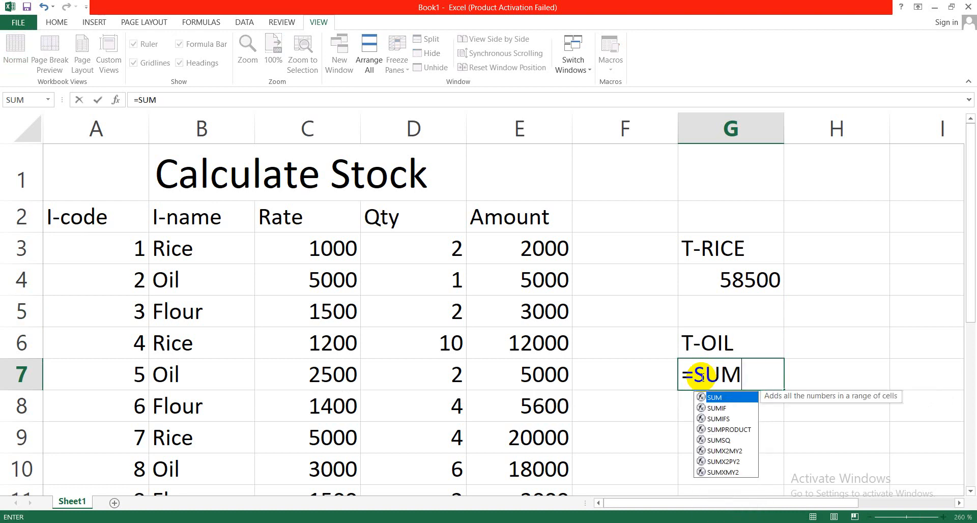
type("IF(")
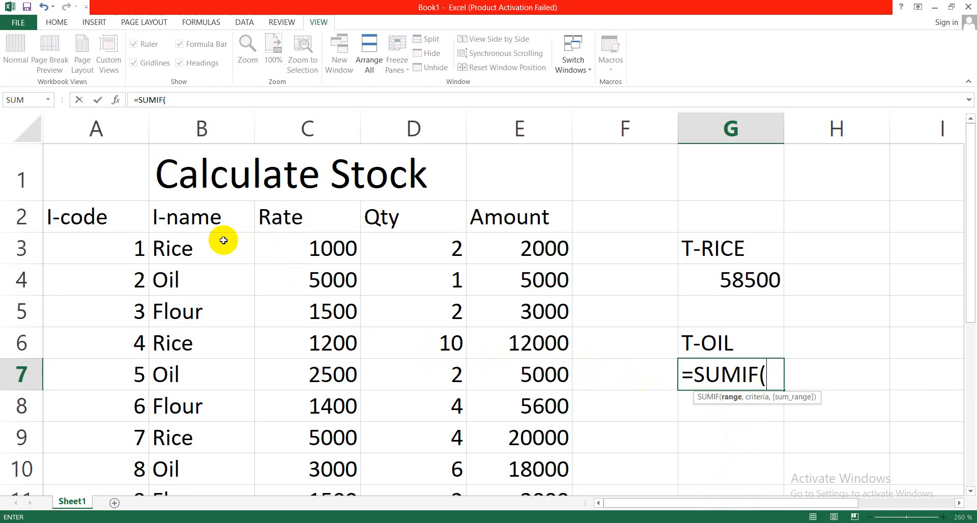
left_click_drag(223, 241, 213, 434)
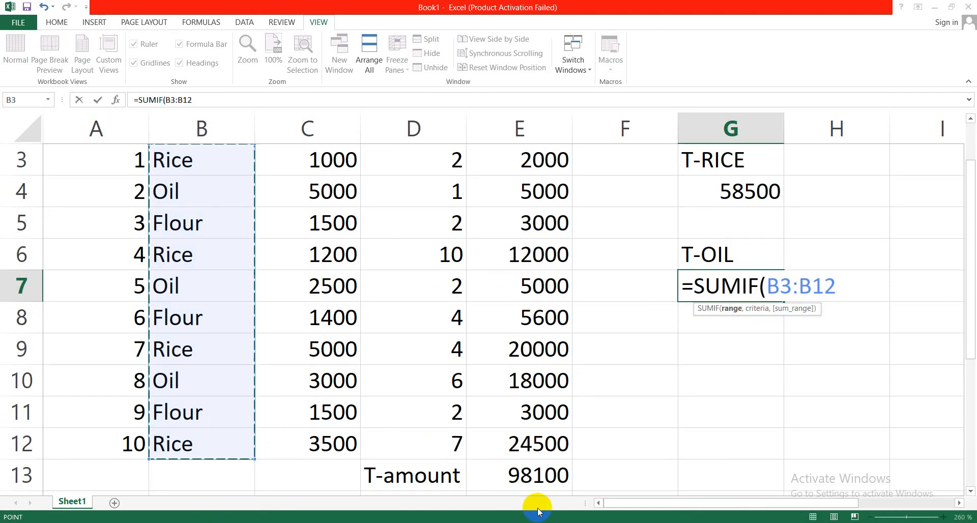
scroll(210, 407, "down", 1)
type(",")
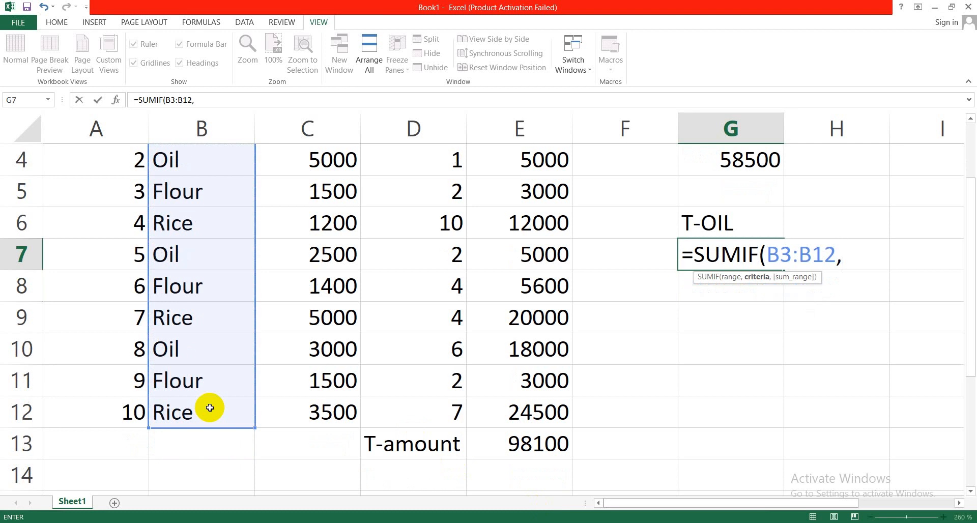
type("\"O")
key("BackSpace")
type("Oi")
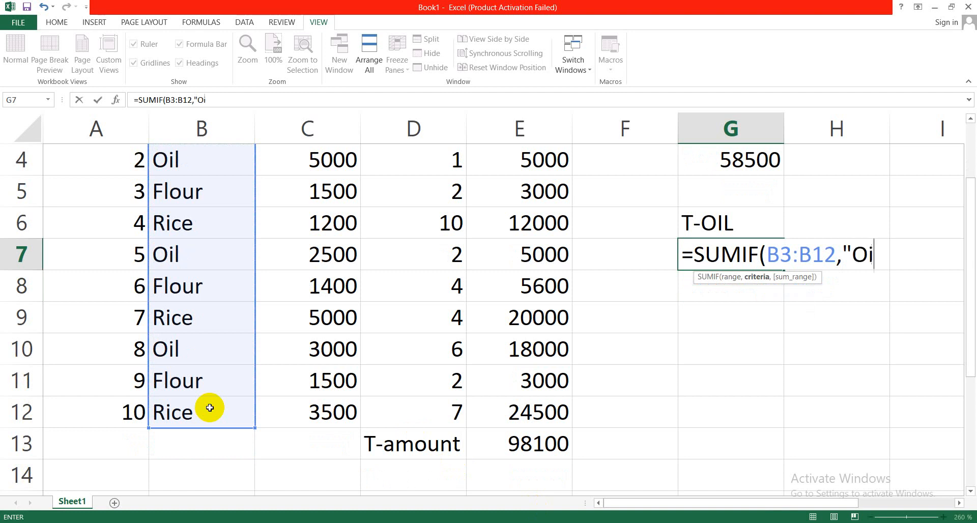
type("l\",")
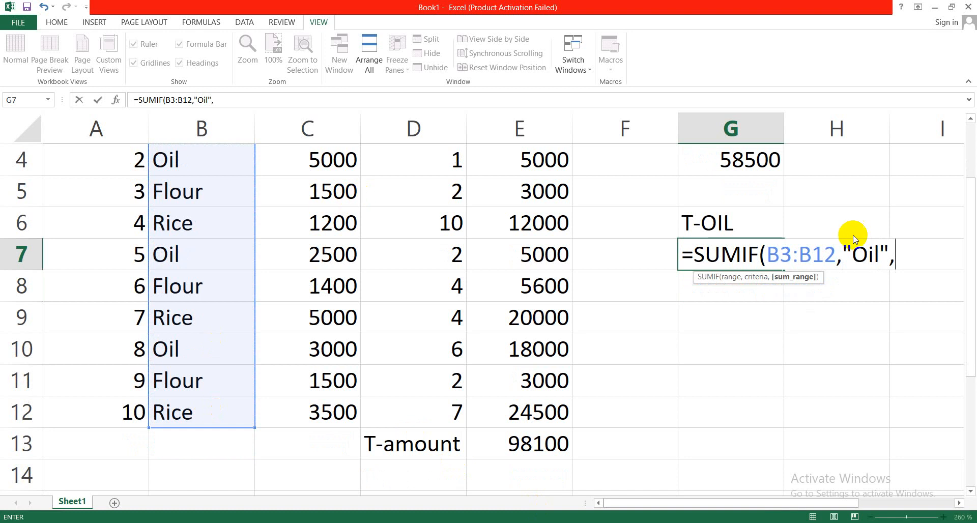
left_click_drag(974, 321, 970, 271)
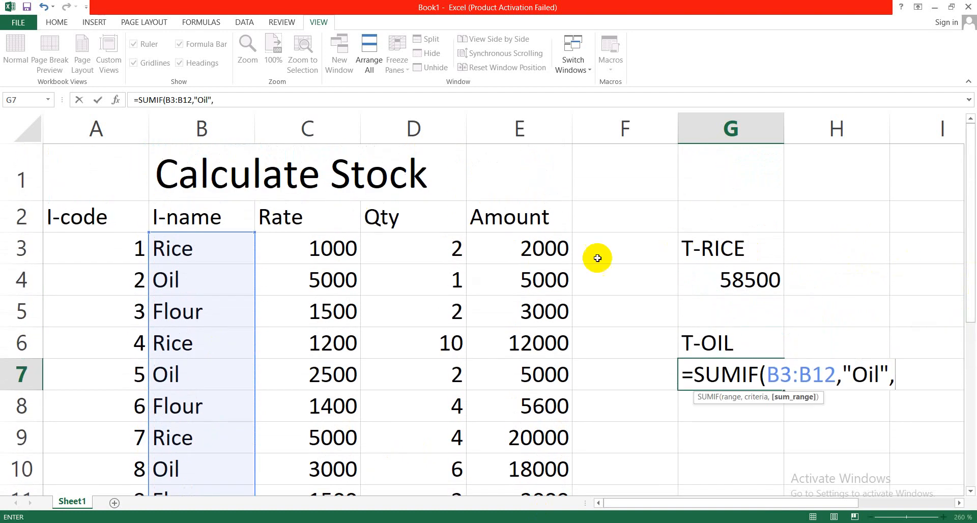
left_click_drag(546, 248, 541, 427)
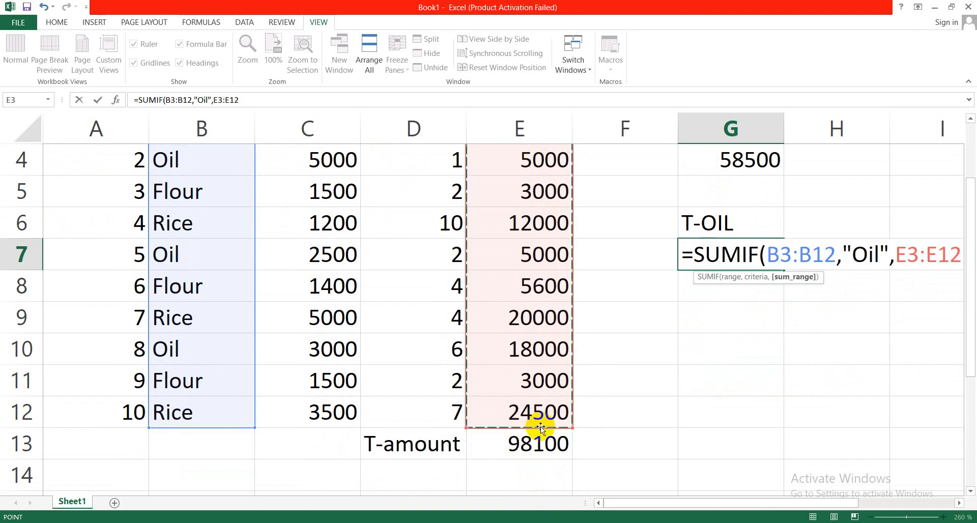
type(")")
key("Return")
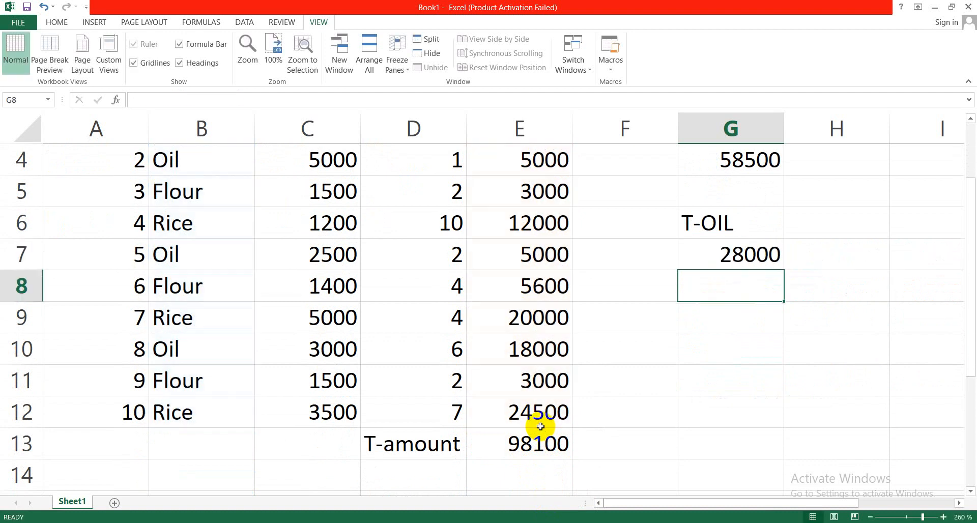
Step: Add the label T-flour in G9, below the Oil total
left_click(729, 326)
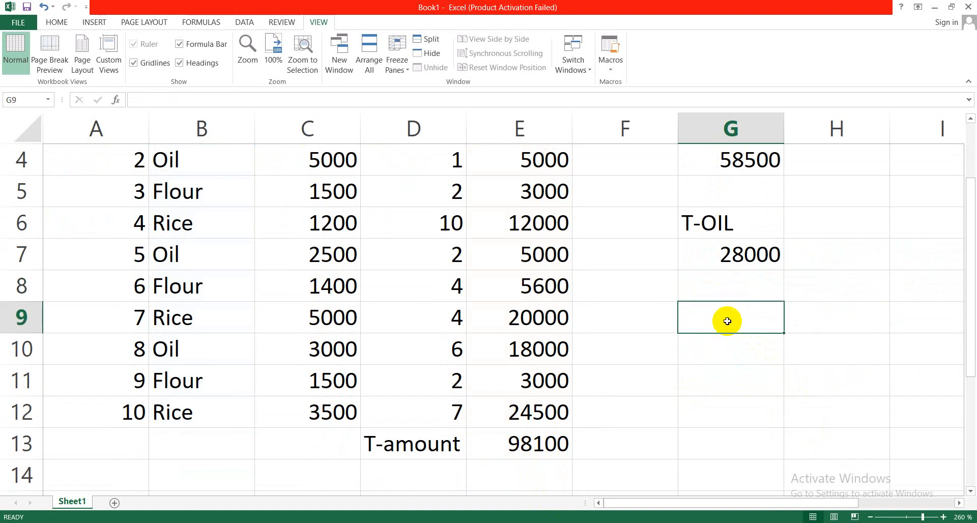
type("t")
key("BackSpace")
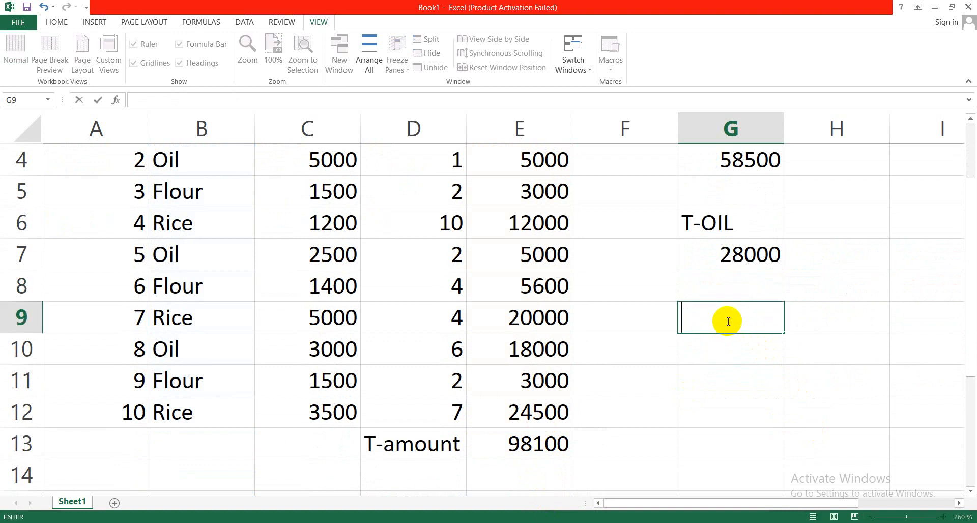
type("T-flour")
double_click(700, 319)
key("Escape")
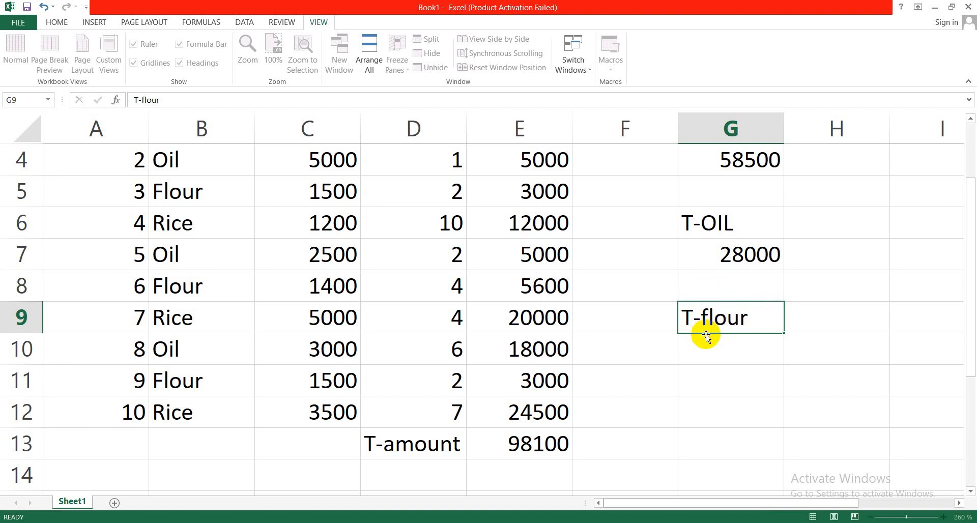
Step: Capitalize the f in the G9 label so that it reads T-Flour
double_click(709, 313)
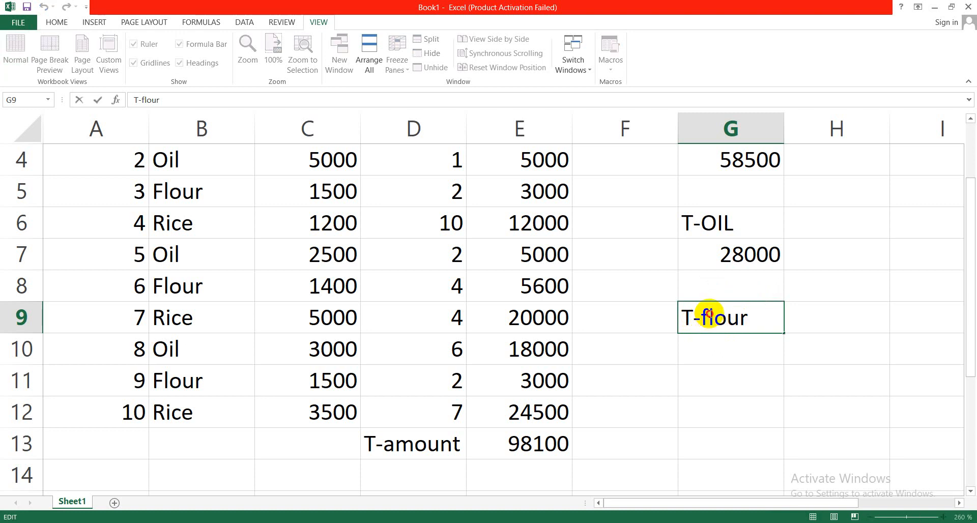
left_click_drag(710, 314, 703, 317)
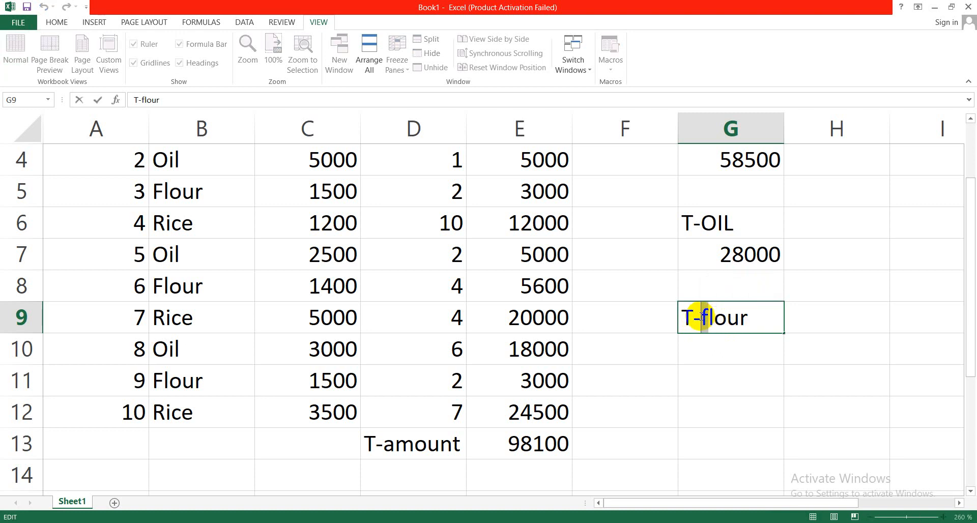
type("F")
left_click(720, 360)
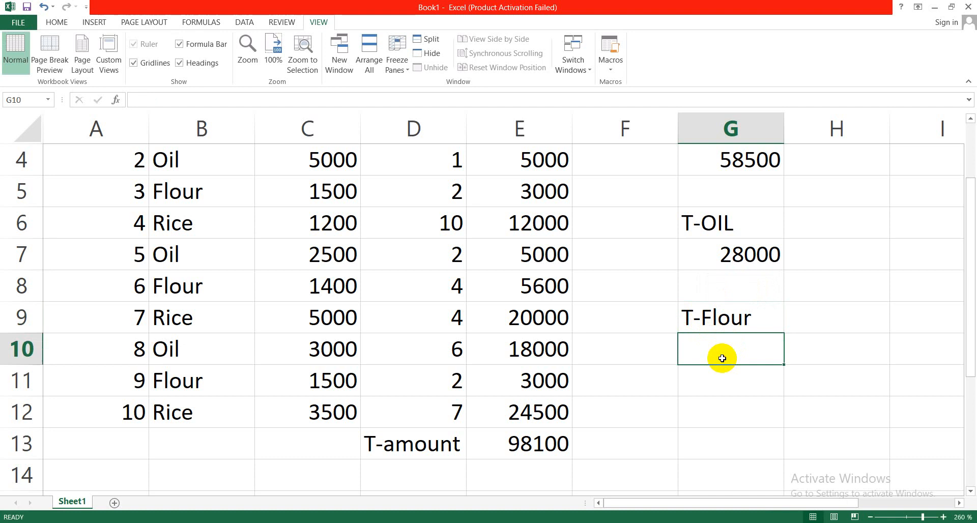
Step: Total the amounts of all Flour items in G10 with the formula =SUMIF(B3:B12,"Flour",E3:E12)
type("=S")
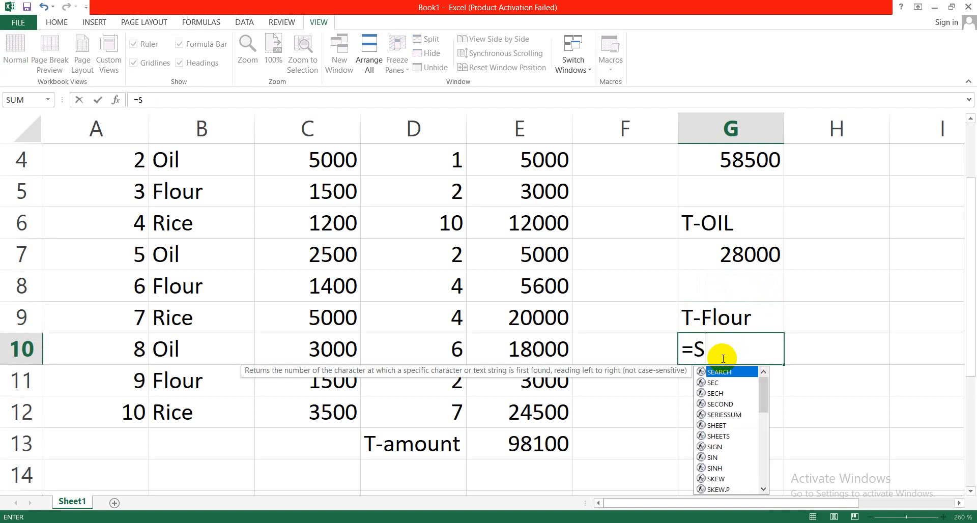
type("UM")
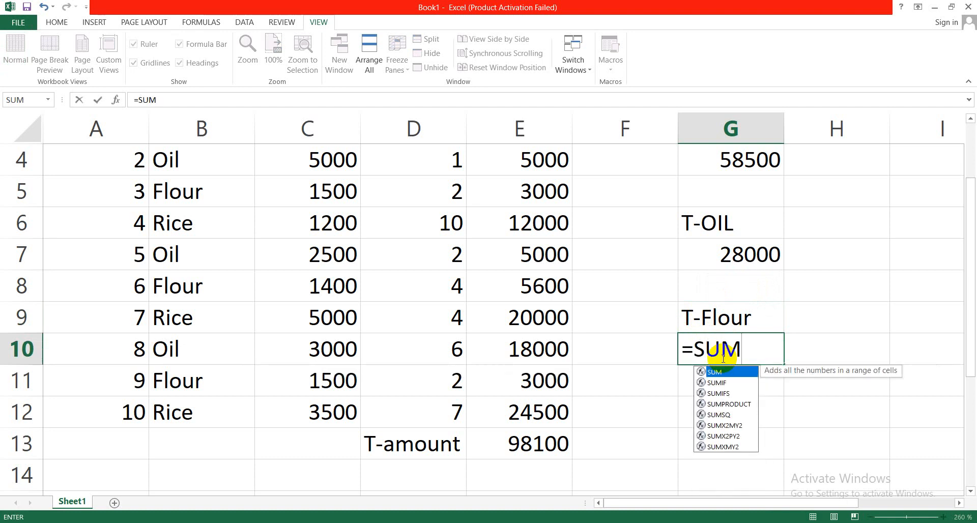
type("IF")
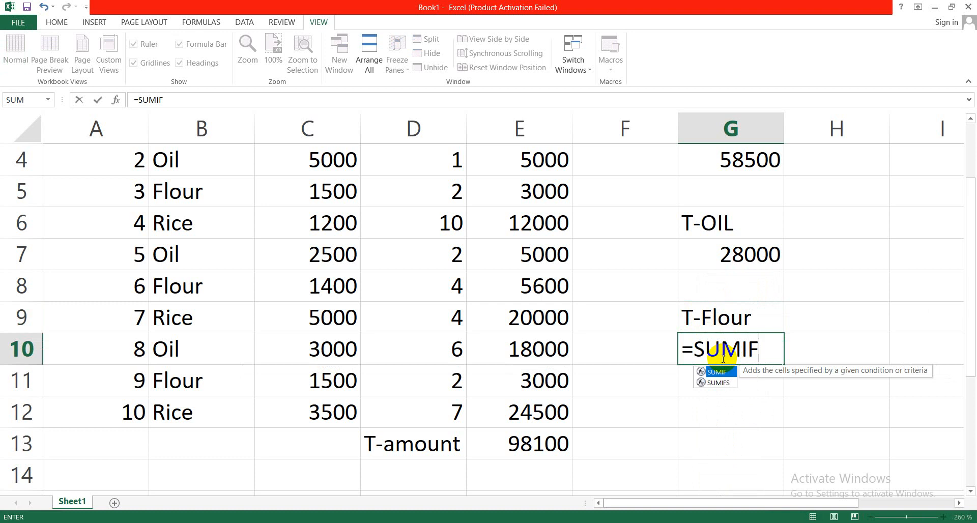
type("(")
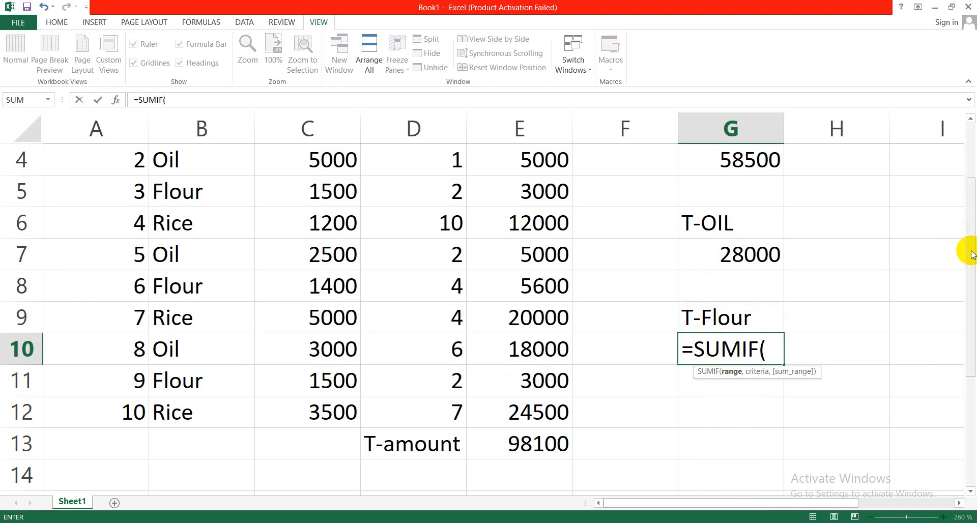
left_click_drag(972, 255, 972, 219)
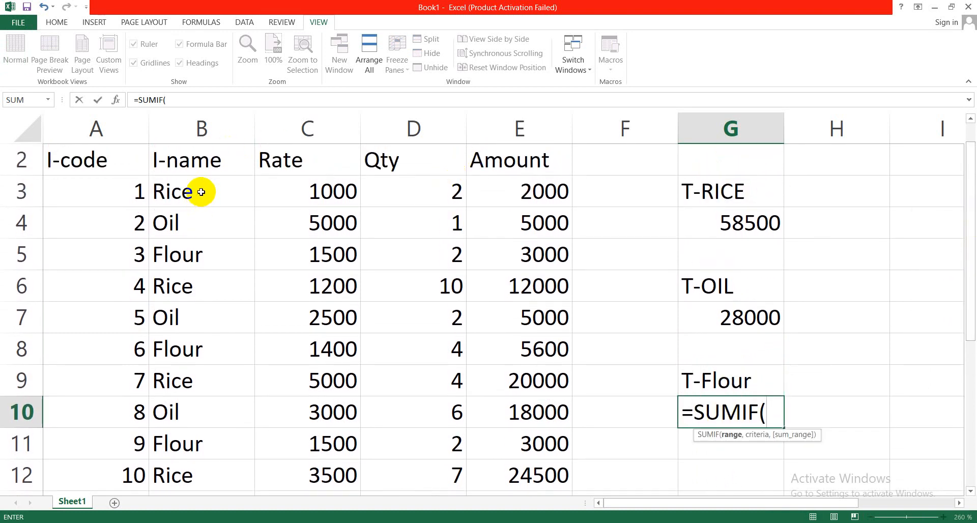
left_click_drag(201, 192, 200, 375)
left_click(201, 375)
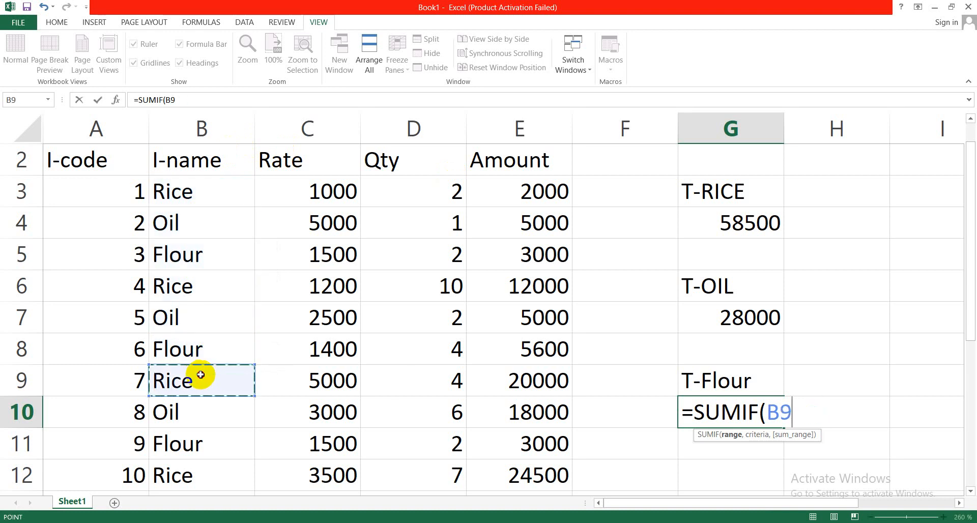
left_click_drag(216, 201, 197, 430)
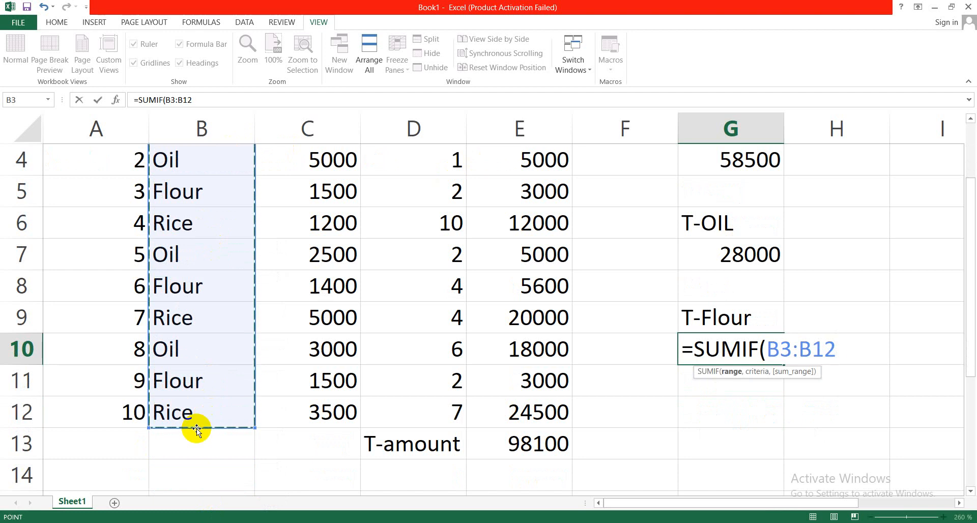
type(",\"Flour\",")
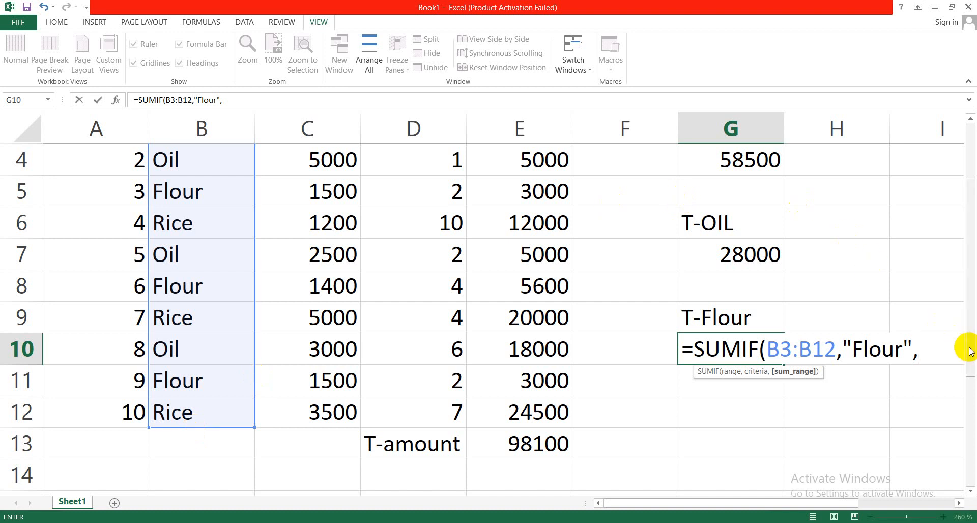
left_click_drag(971, 350, 973, 321)
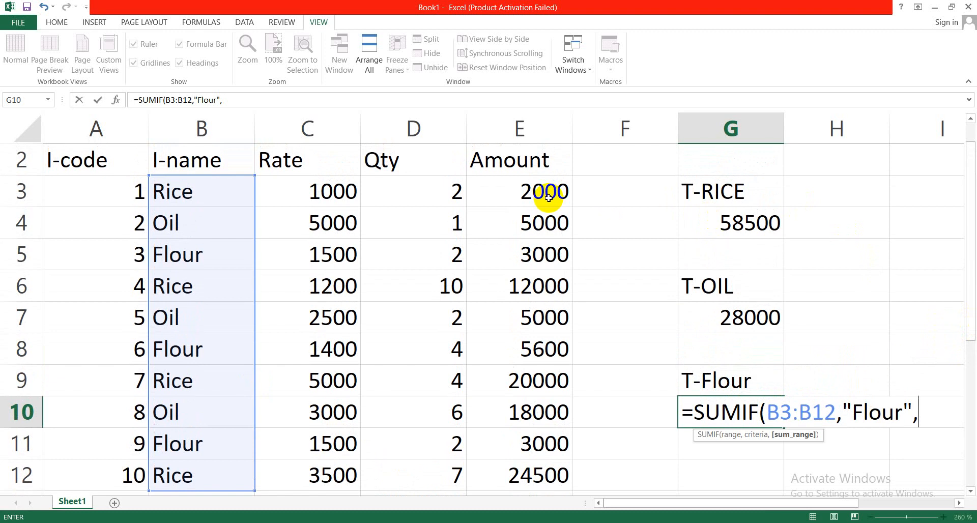
left_click_drag(543, 190, 536, 402)
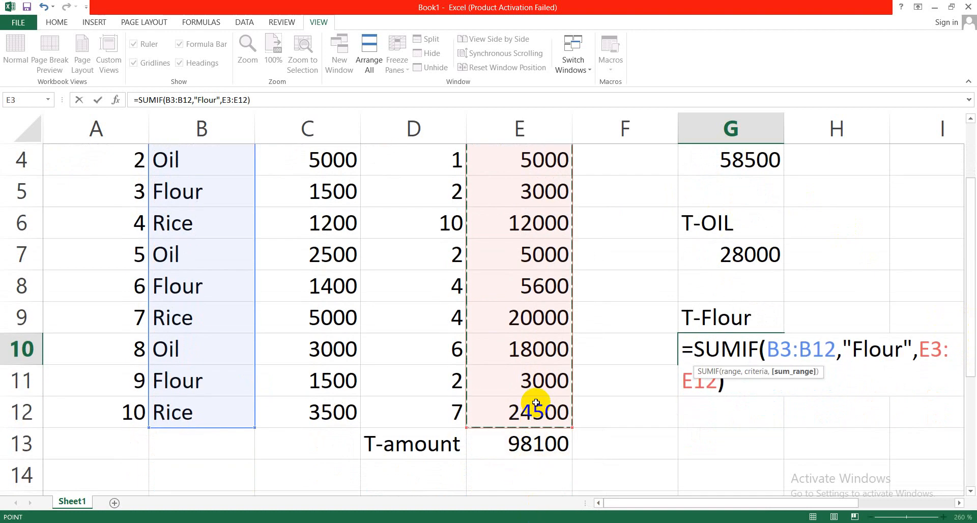
key("Return")
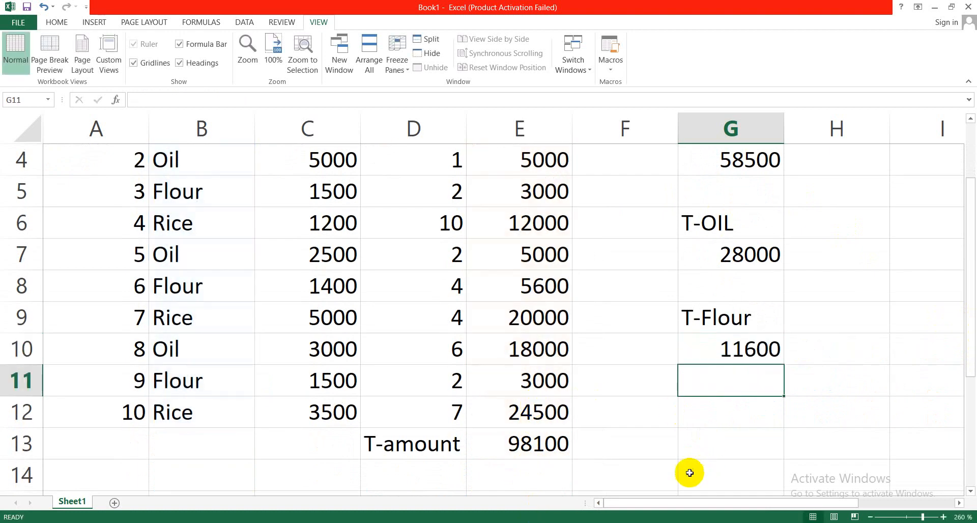
Step: Examine the overall total in E13 and the Rice, Oil and Flour totals in G4, G7 and G10
left_click_drag(971, 363, 967, 341)
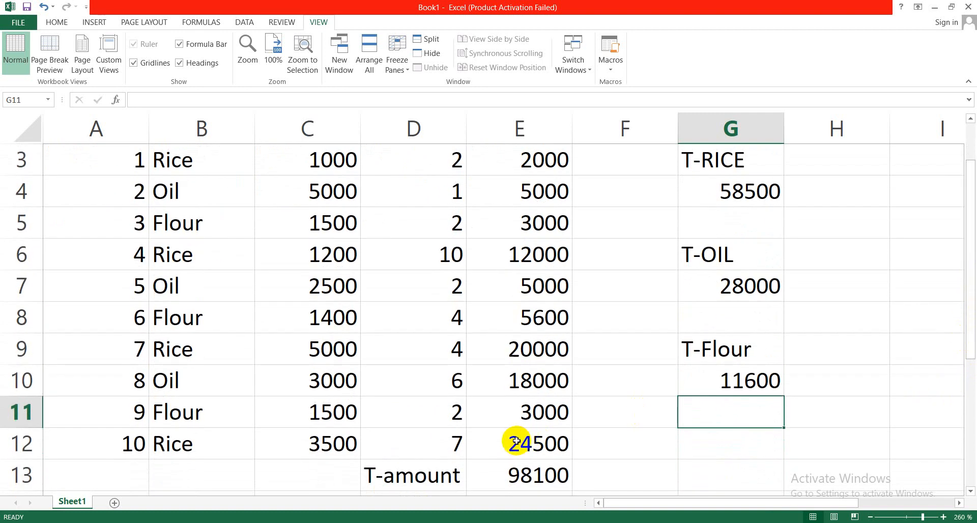
left_click(520, 477)
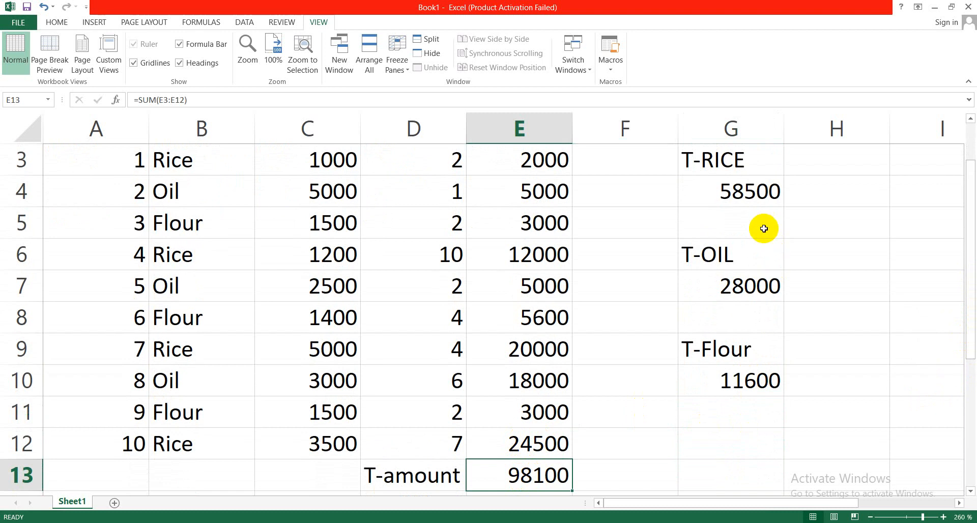
left_click(749, 190)
left_click(744, 285)
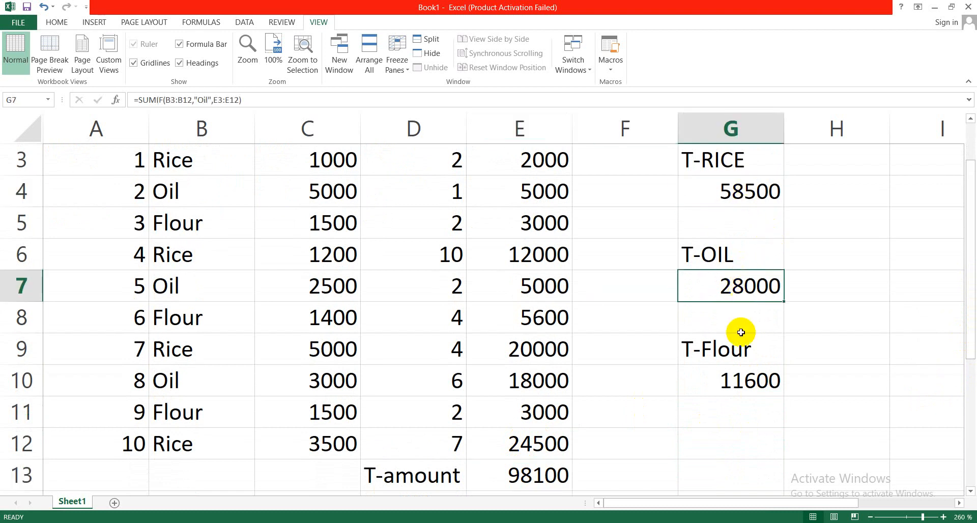
left_click(745, 388)
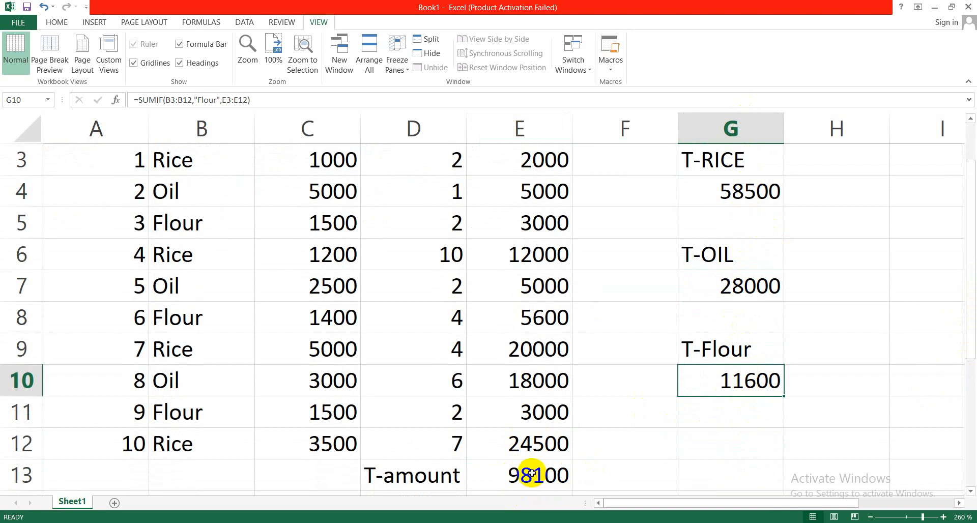
Step: Label F13 as check and add the Rice, Oil and Flour totals in G13 with the formula =G4+G7+G10
left_click(618, 475)
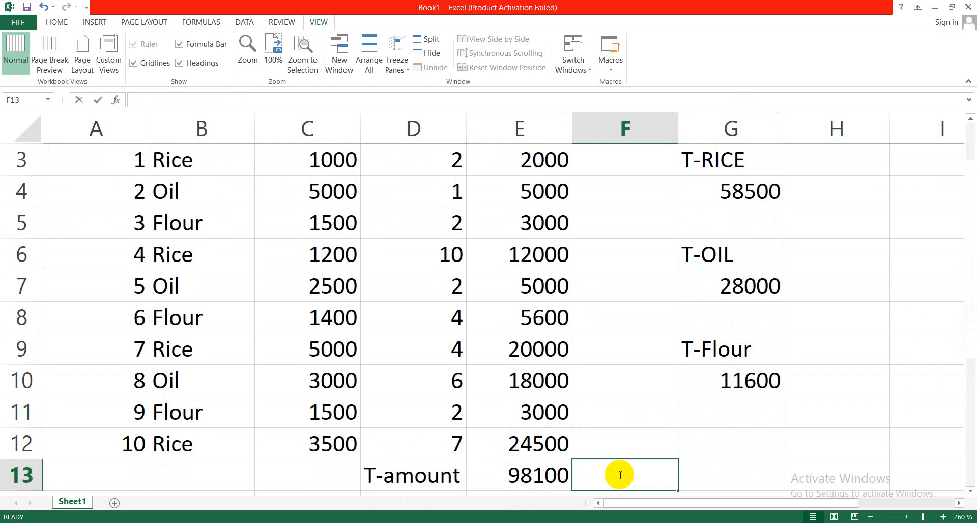
type("check")
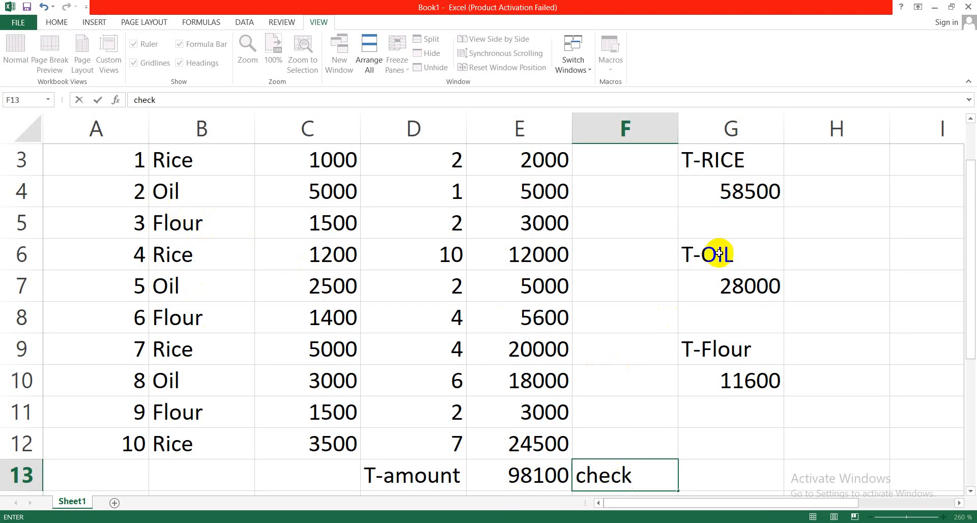
left_click(699, 470)
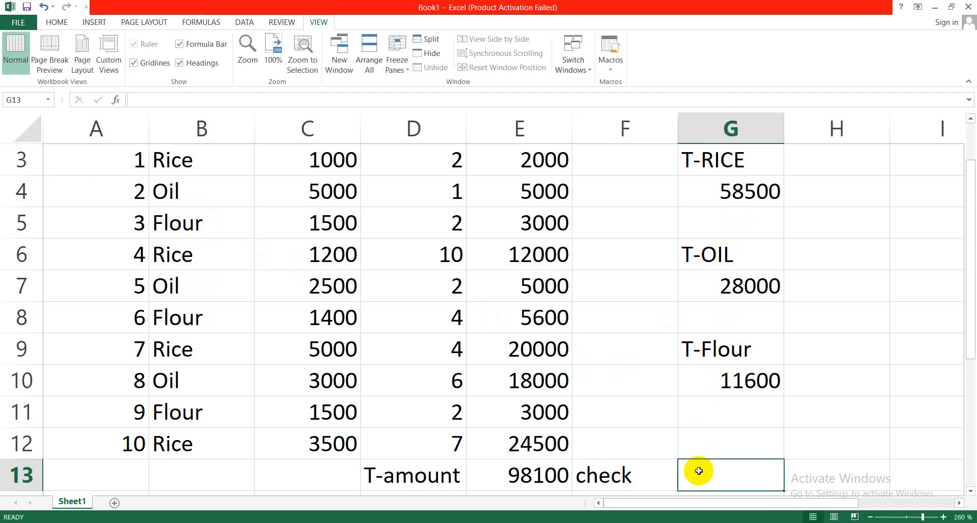
type("=")
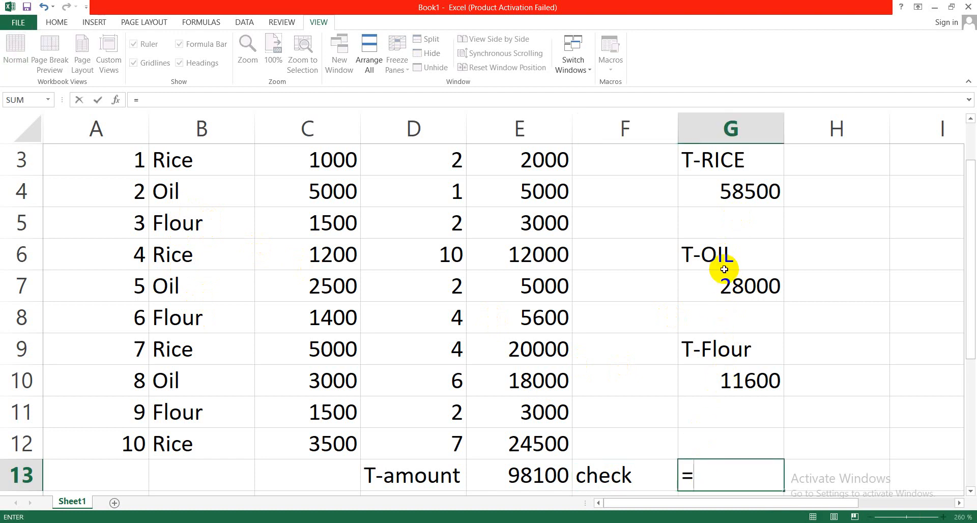
left_click(717, 193)
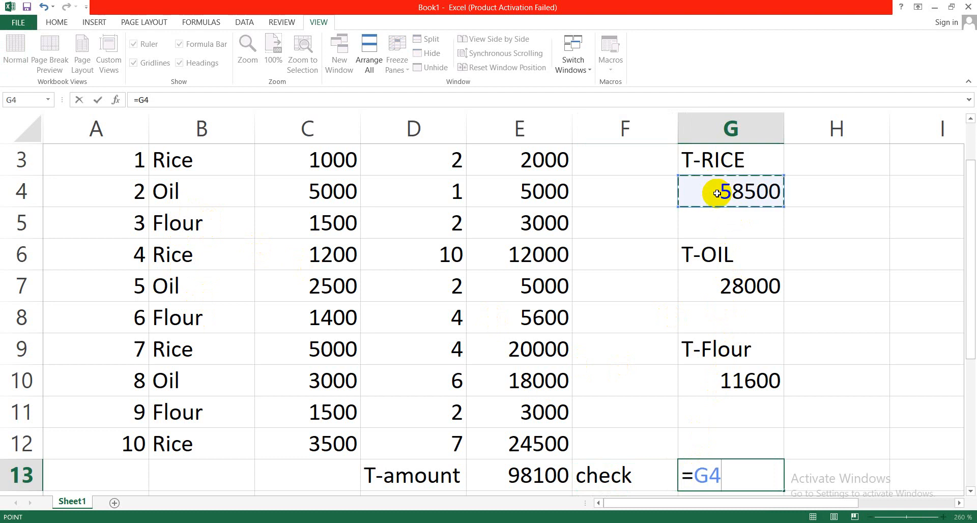
type("+")
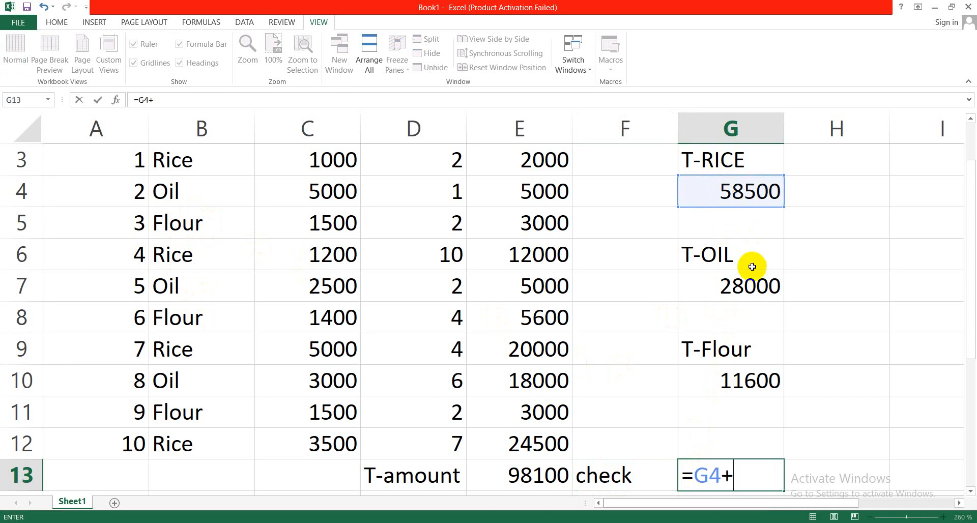
left_click(738, 285)
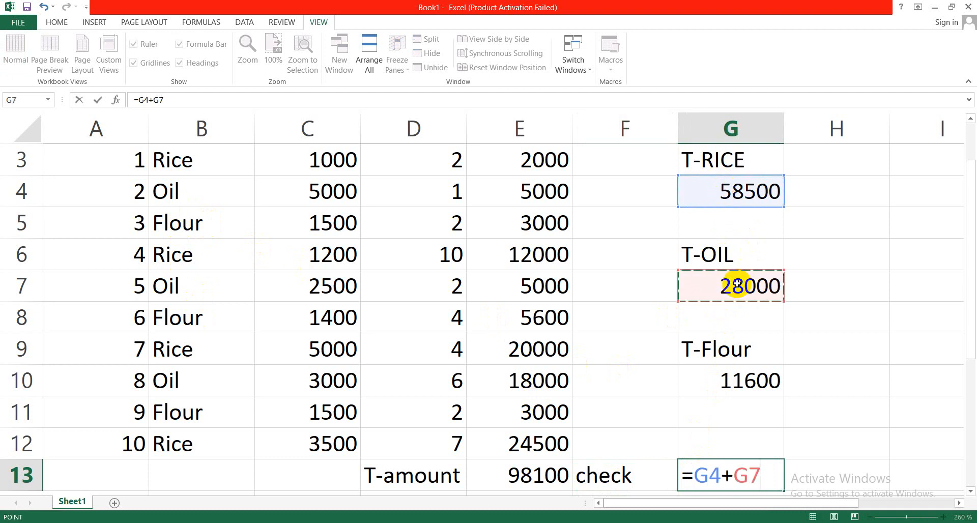
type("+")
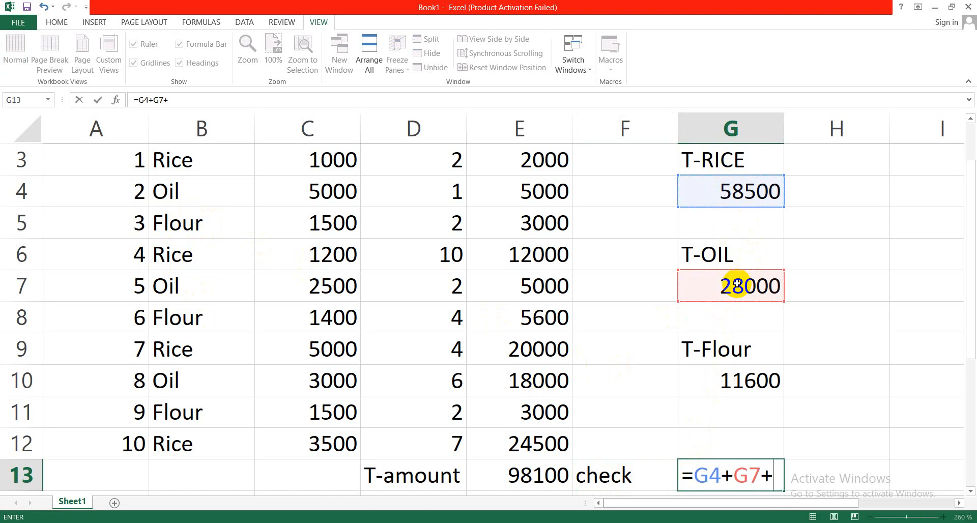
left_click(724, 388)
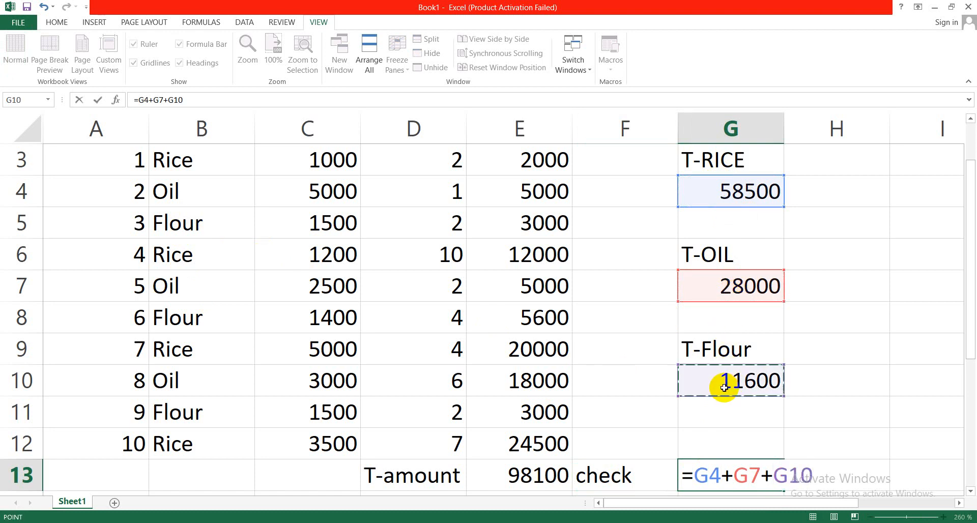
key("Return")
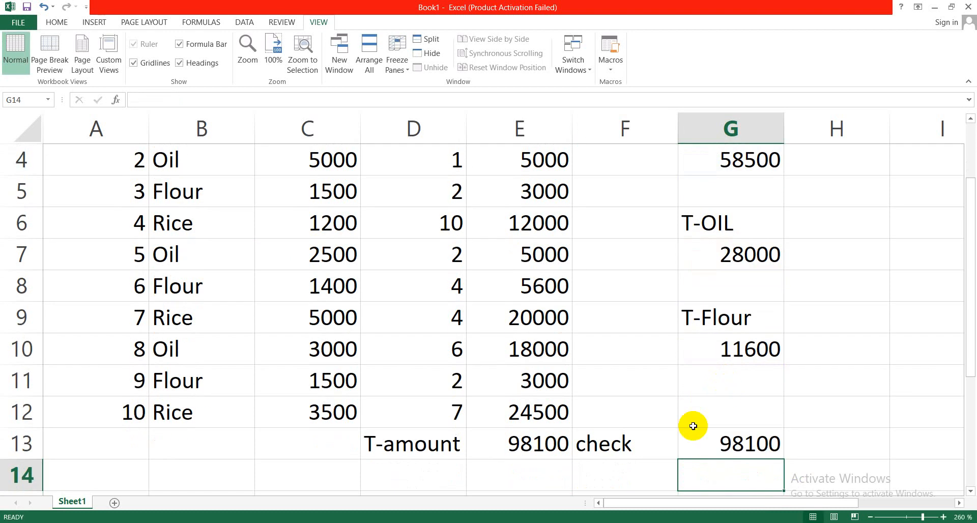
Step: Merge and center the Calculate Stock title across A1:G1
left_click_drag(969, 357, 970, 285)
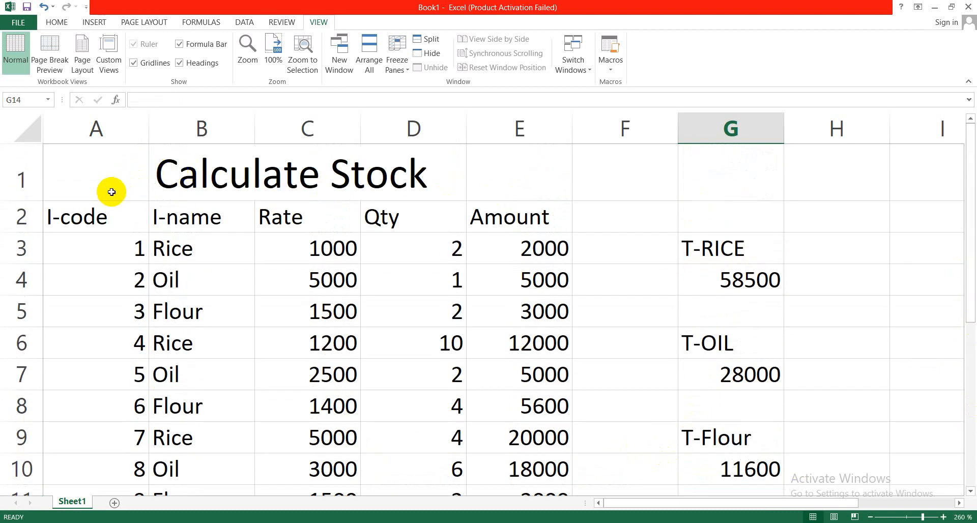
left_click_drag(265, 187, 689, 196)
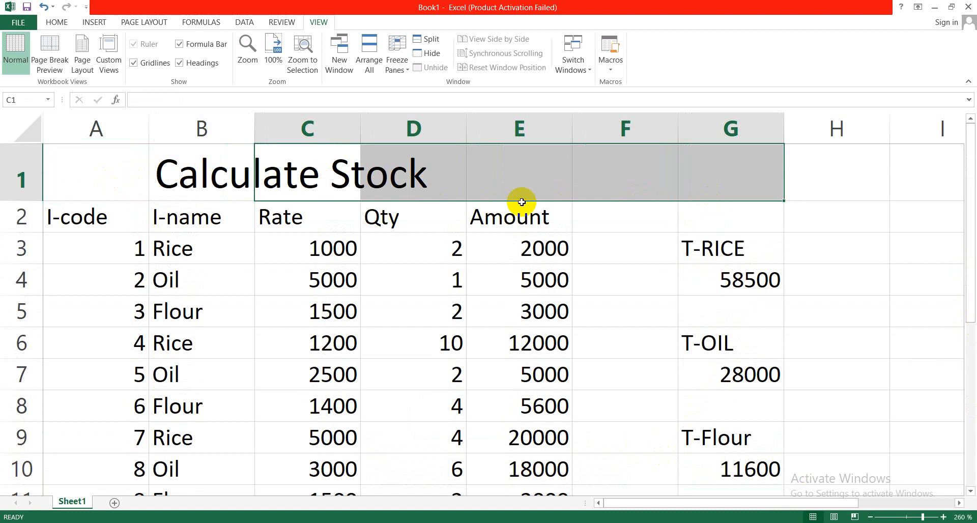
left_click_drag(163, 168, 589, 153)
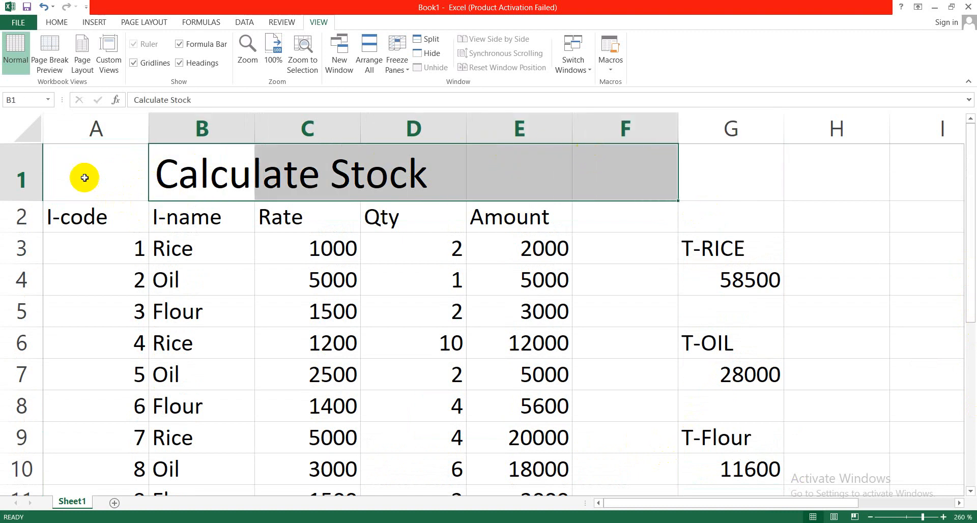
left_click_drag(81, 177, 728, 171)
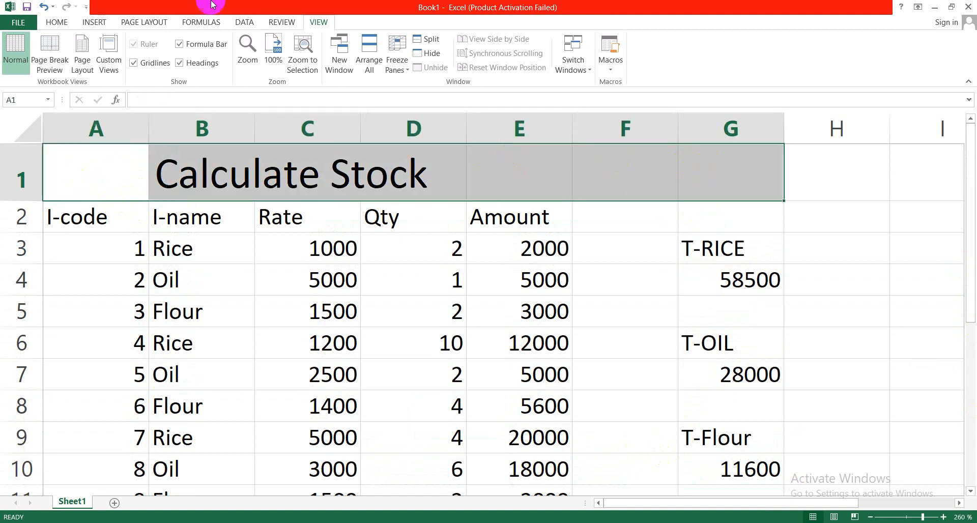
left_click(51, 22)
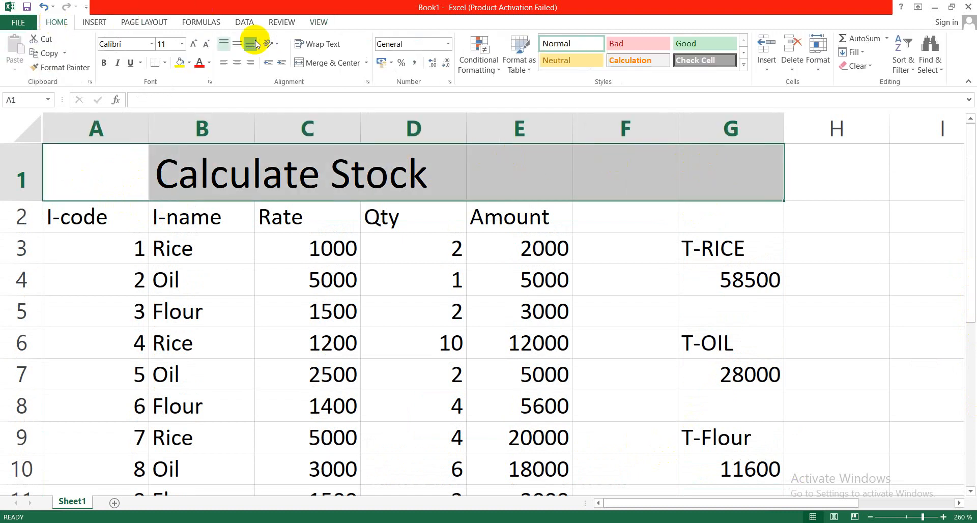
left_click(308, 63)
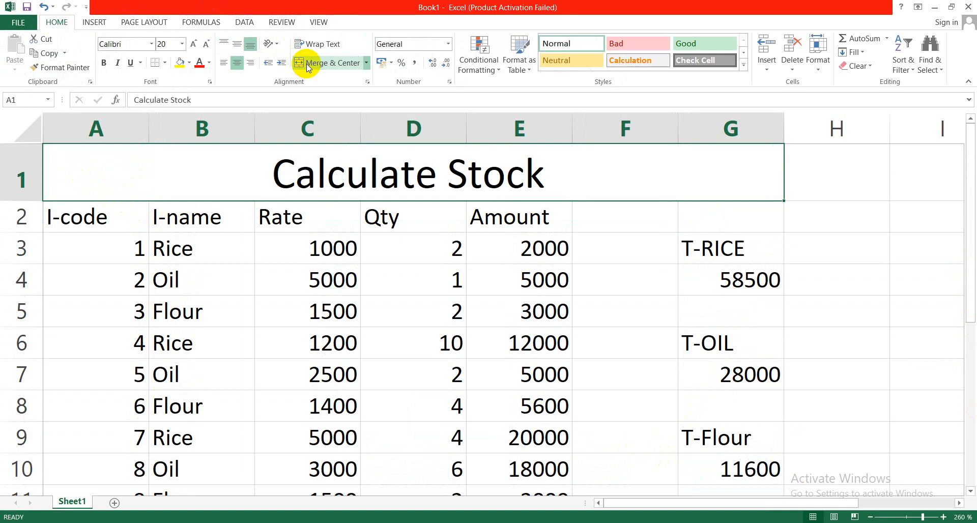
Step: Enlarge the Calculate Stock title to font size 22 and fill its merged cell with light orange
left_click(193, 44)
left_click(189, 62)
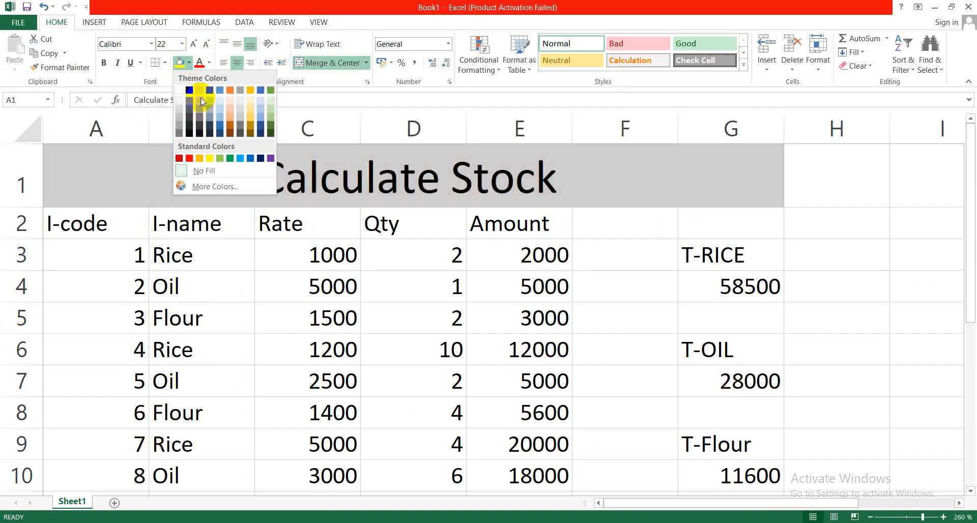
left_click(230, 107)
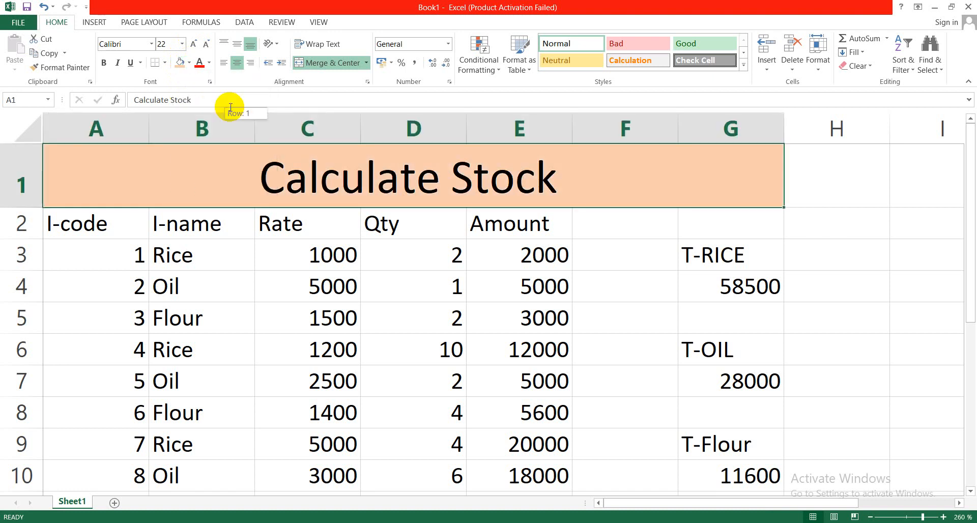
Step: Format the Calculate Stock title text as bold dark red at font size 26
left_click(208, 64)
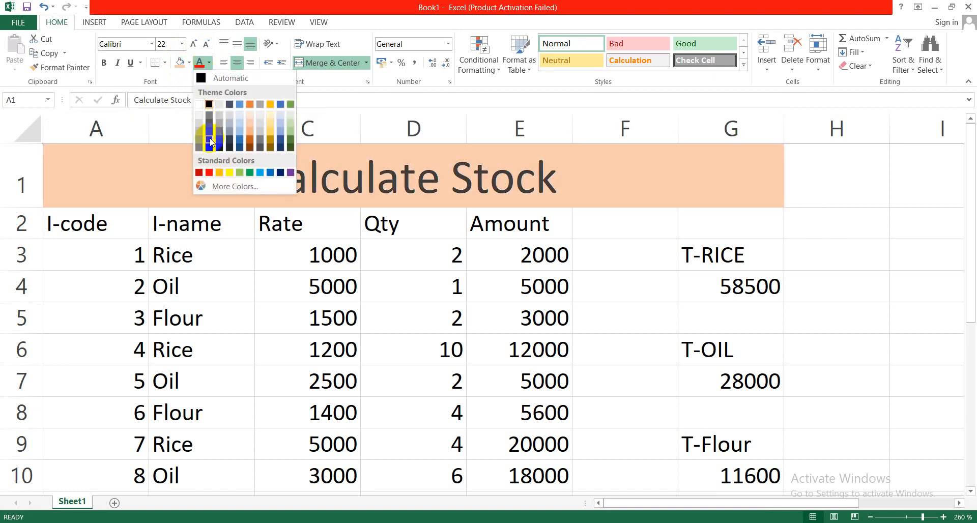
left_click(199, 173)
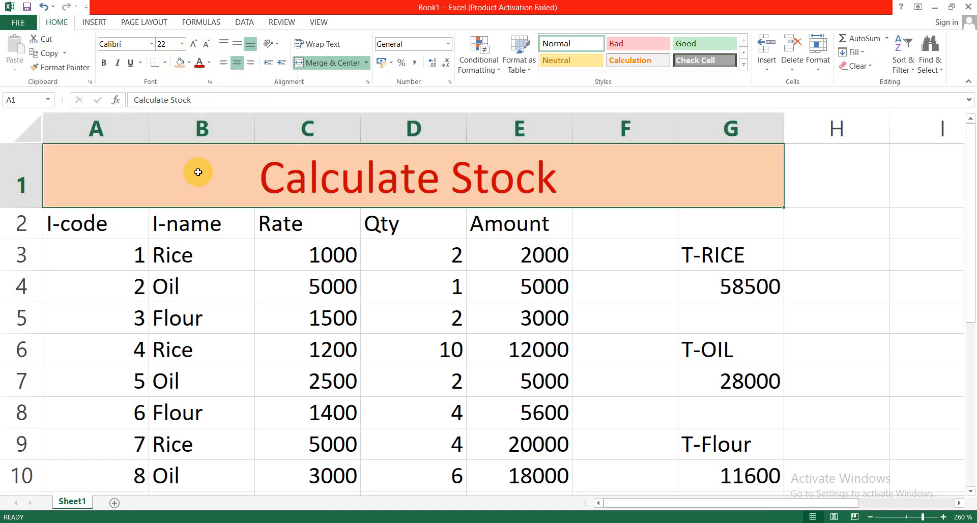
left_click(104, 64)
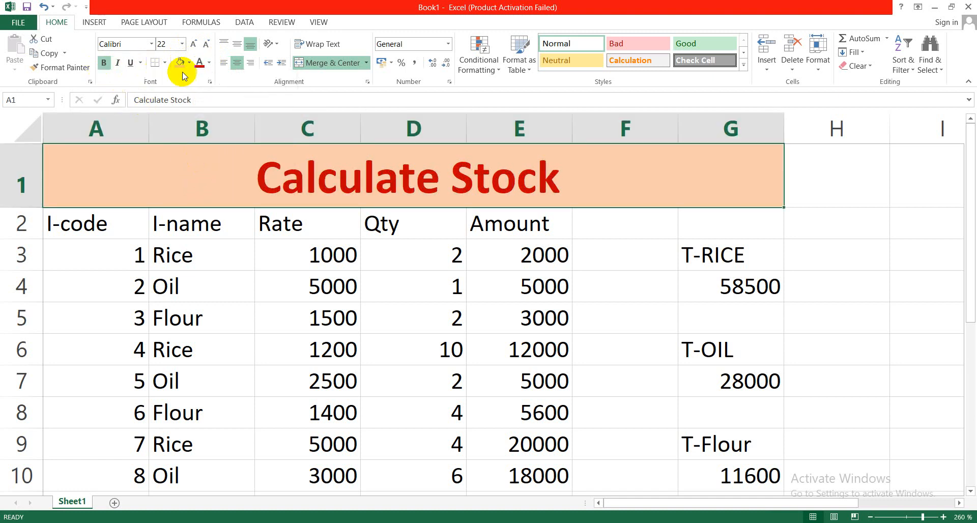
left_click(192, 44)
left_click(193, 45)
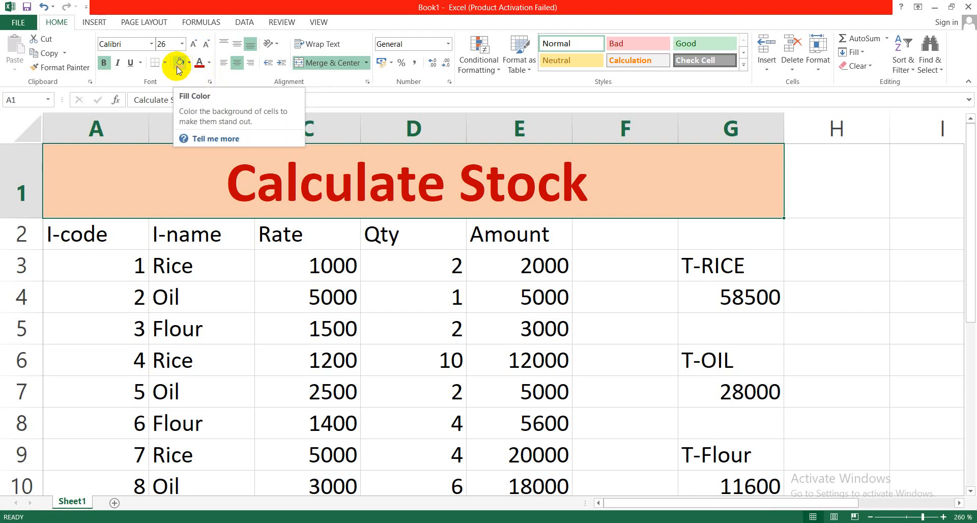
Step: Change the fill color of the merged title cell to light blue
left_click(252, 259)
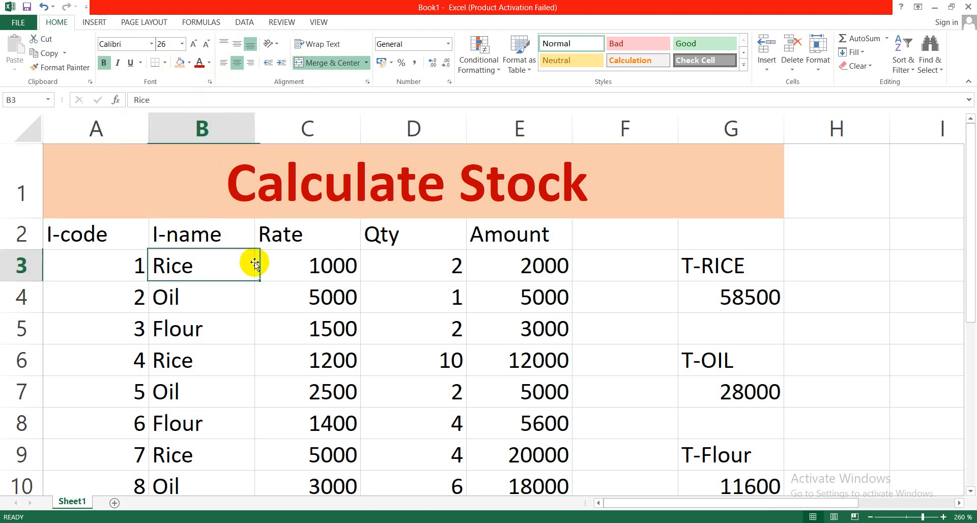
left_click(248, 196)
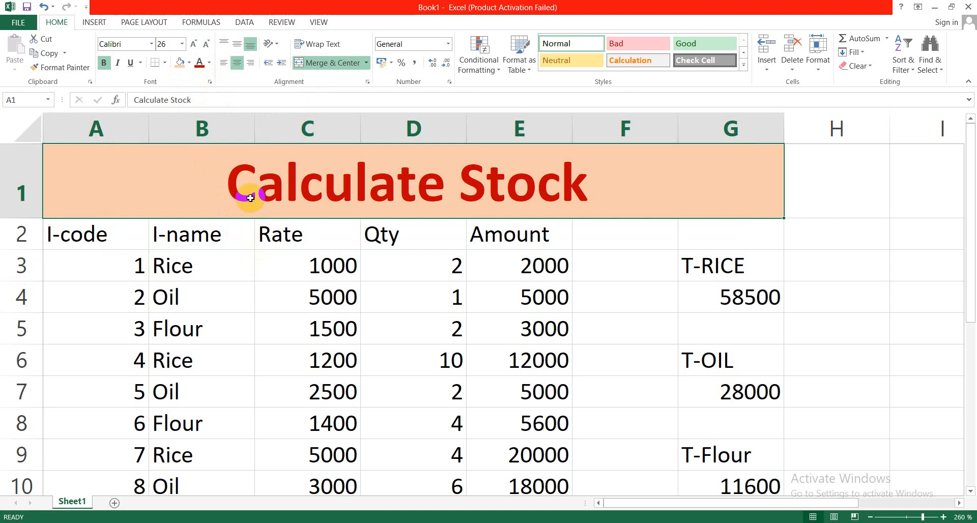
left_click(189, 63)
left_click(221, 115)
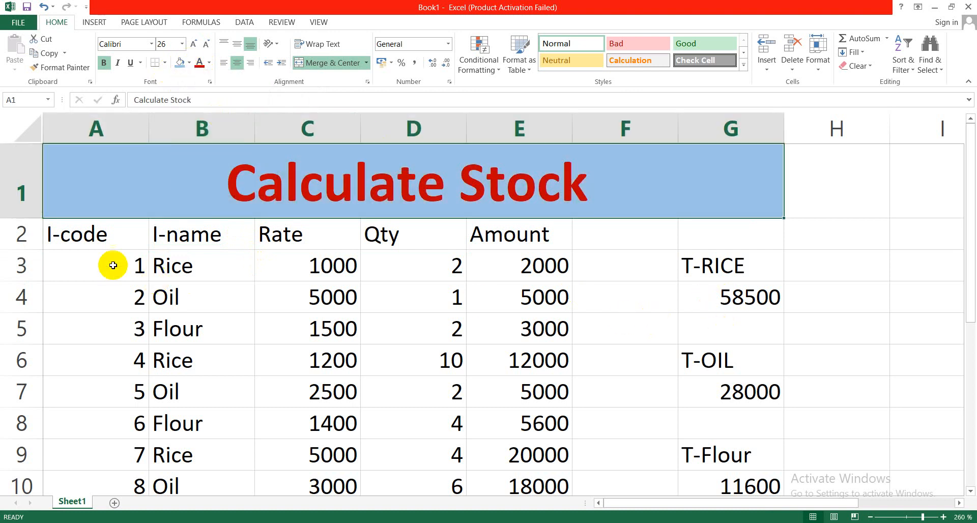
Step: Center the column headings in A2:E2 vertically and horizontally and make them bold
left_click_drag(48, 234, 515, 235)
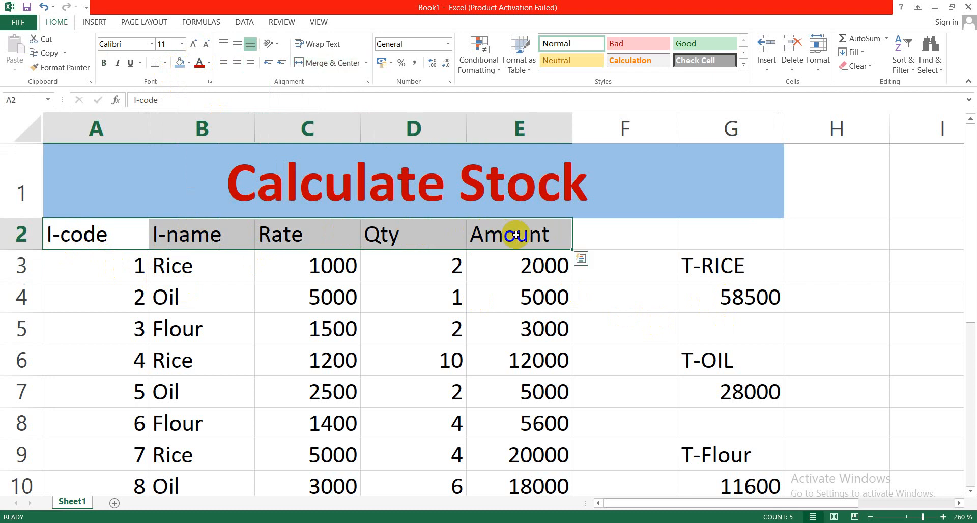
left_click(238, 46)
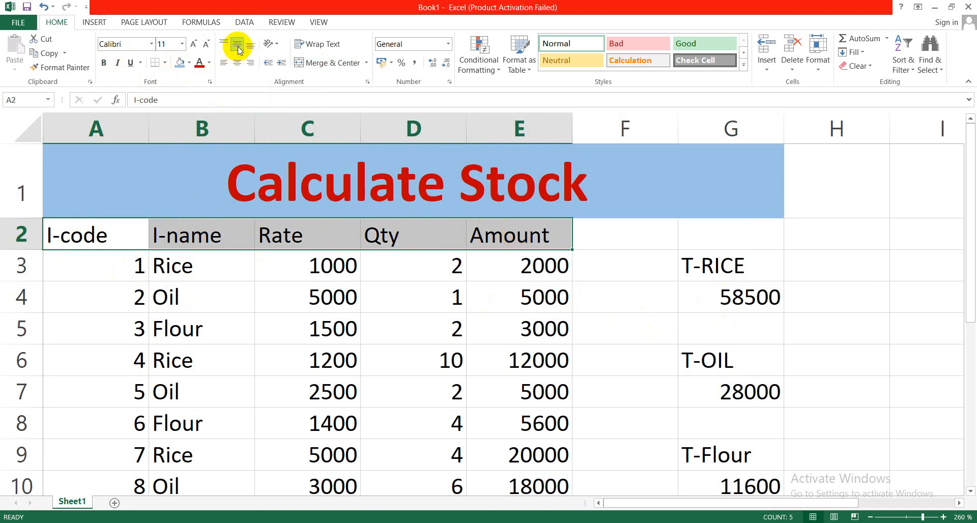
left_click(238, 63)
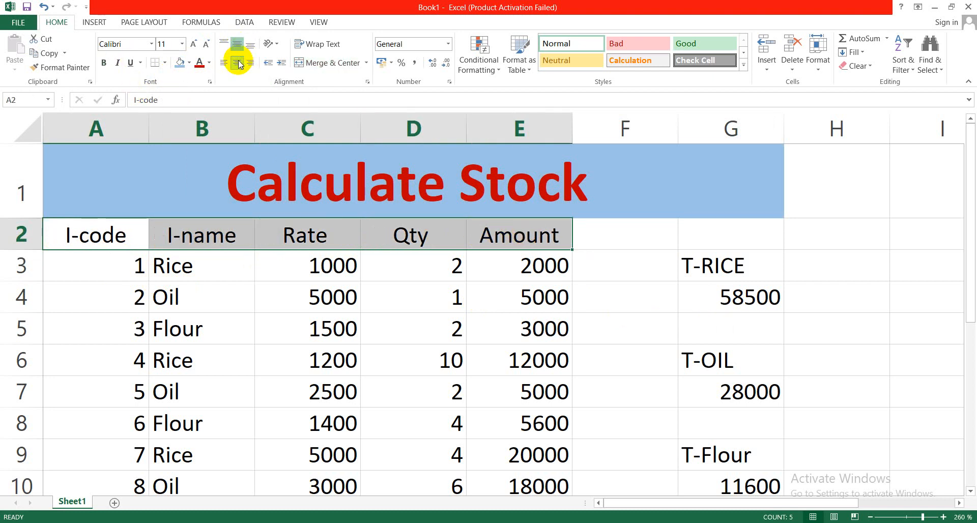
left_click(104, 62)
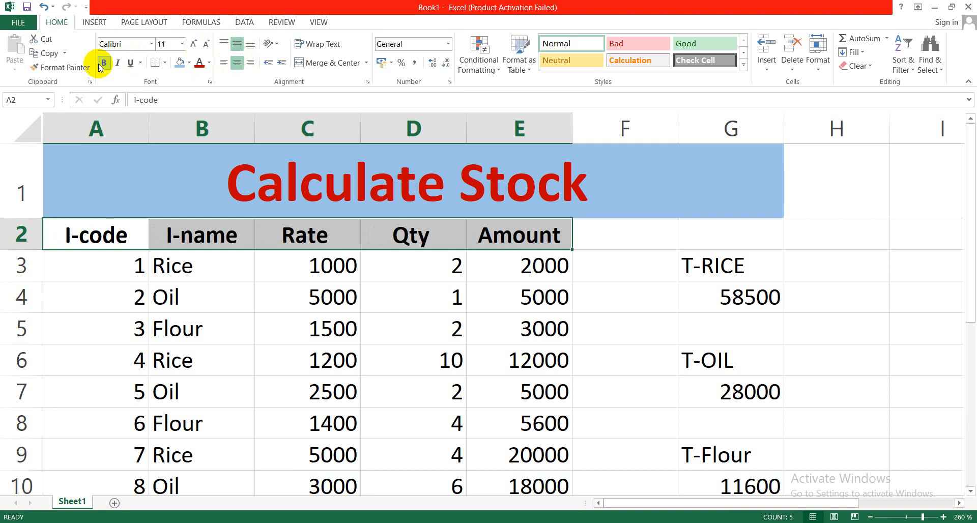
left_click(670, 331)
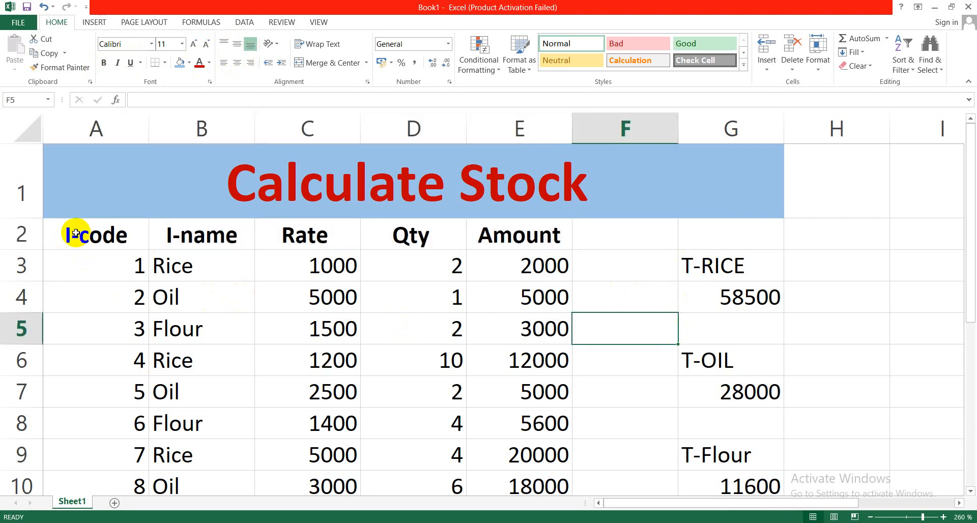
Step: Apply a Thick Box Border around the range A2:H13
left_click_drag(75, 233, 809, 407)
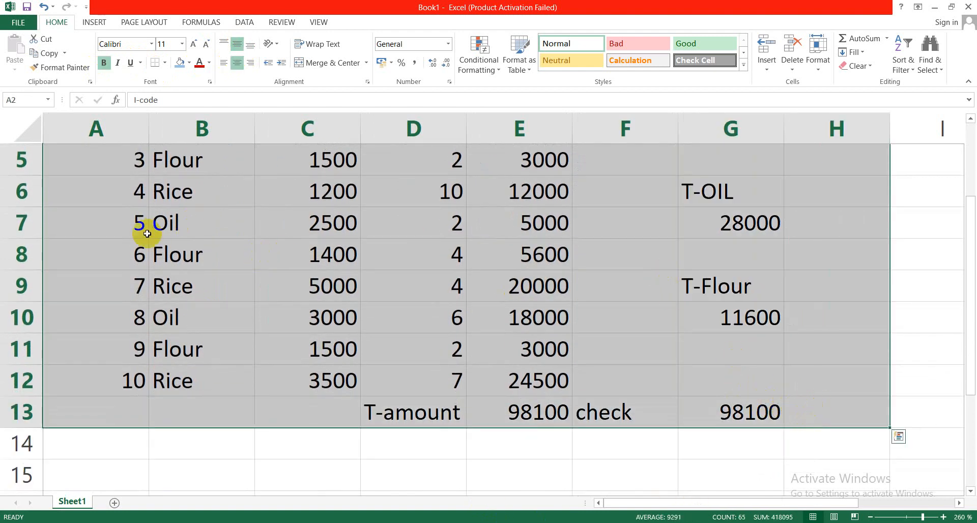
left_click(96, 24)
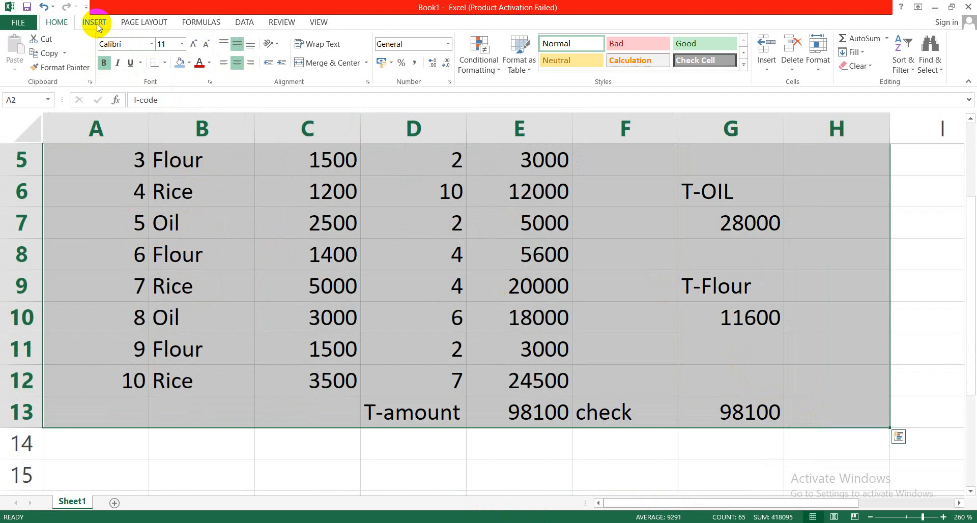
left_click(164, 63)
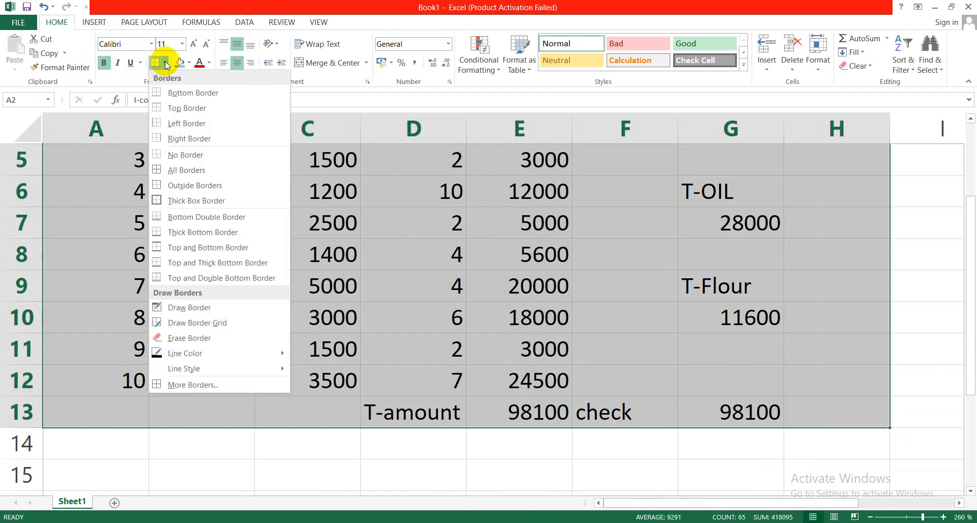
left_click(179, 200)
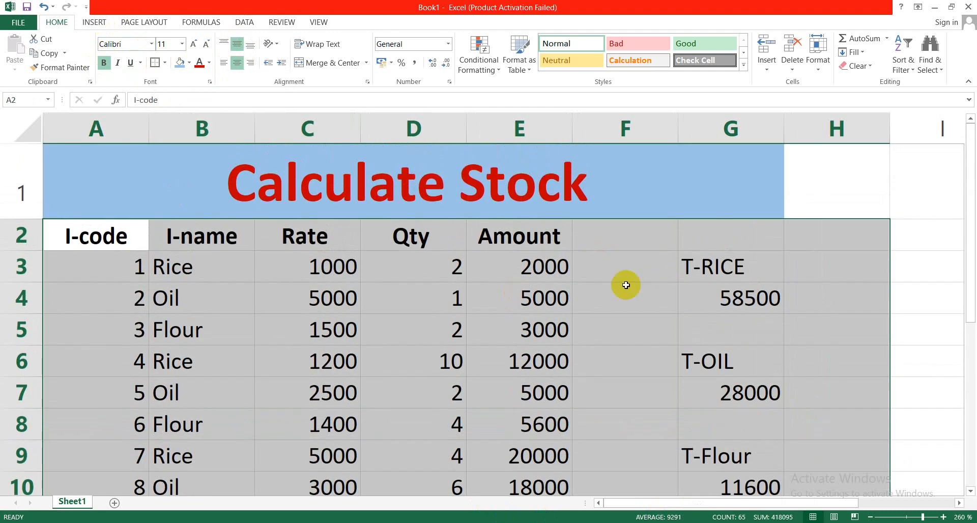
left_click(810, 303)
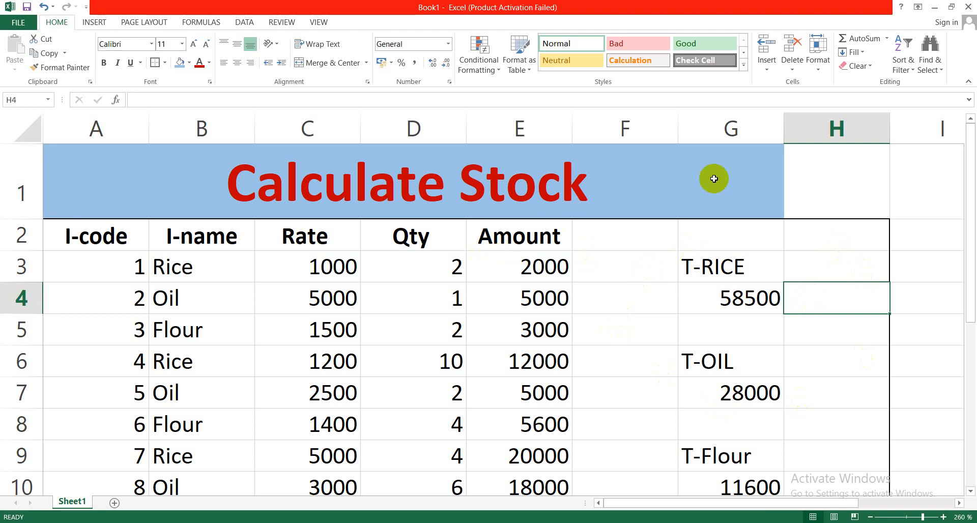
Step: Re-merge and center the Calculate Stock title across A1:H1 so it extends over column H
left_click_drag(837, 204, 478, 163)
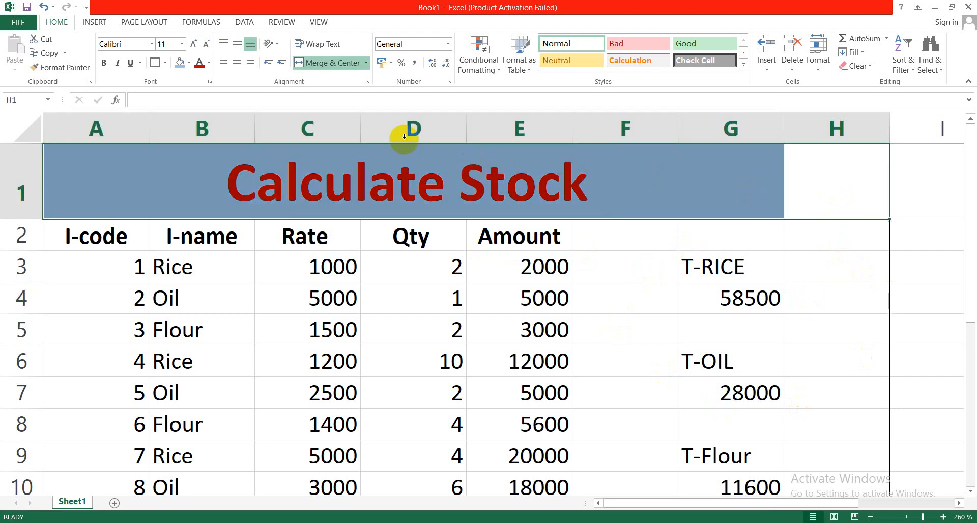
left_click(319, 63)
left_click(319, 62)
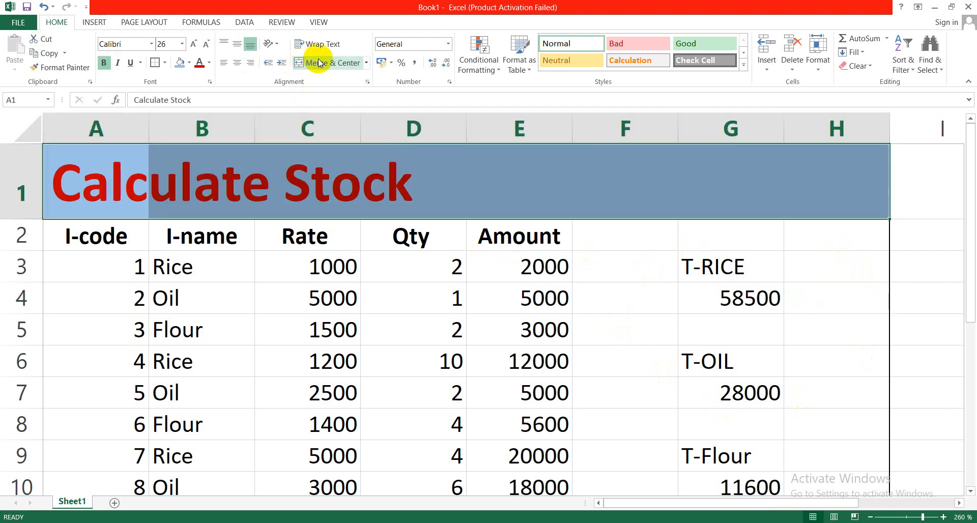
left_click(319, 63)
left_click(320, 62)
left_click(319, 63)
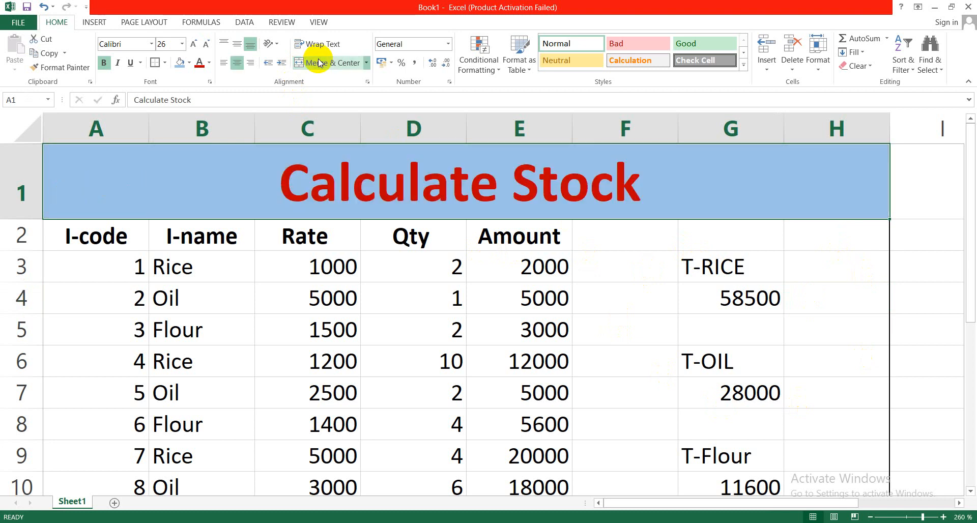
left_click(555, 299)
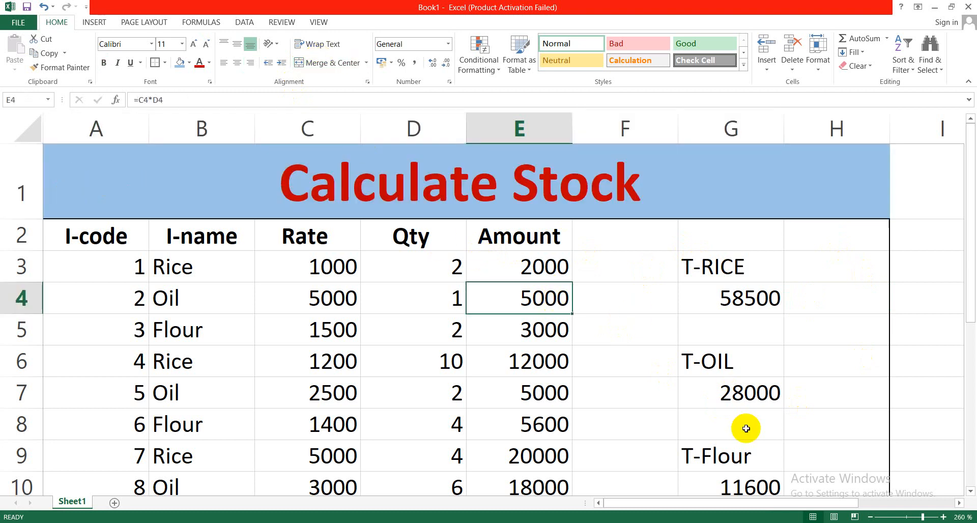
Step: Apply All Borders to the column headings in A2:E2
left_click(710, 268)
left_click_drag(585, 277, 130, 225)
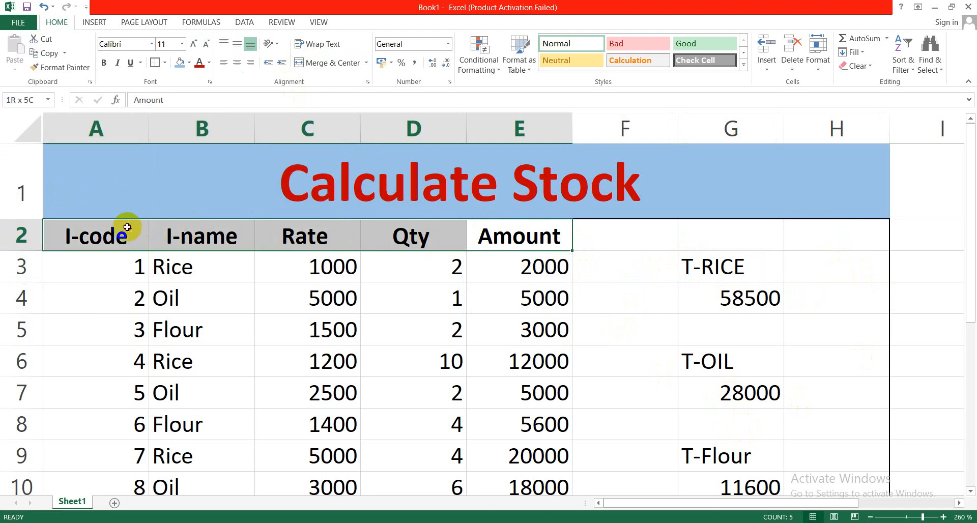
left_click(166, 62)
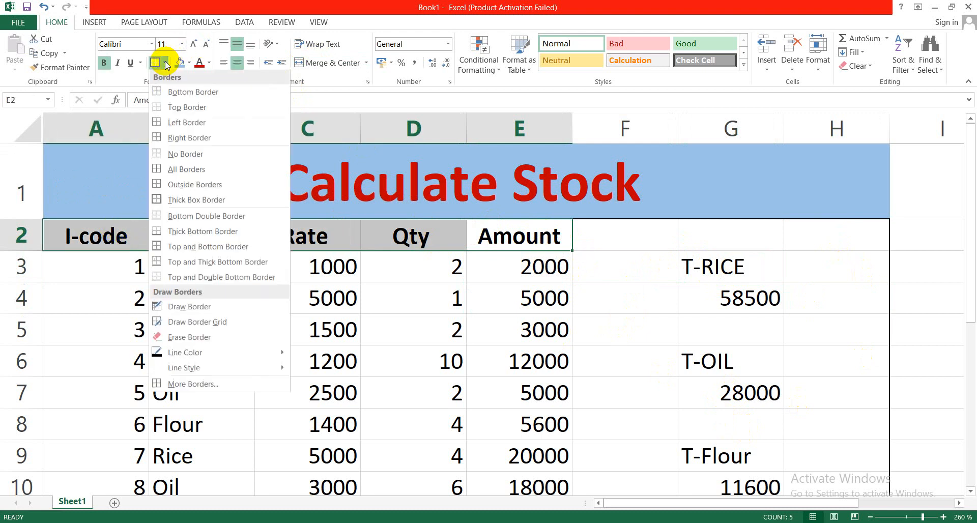
left_click(181, 187)
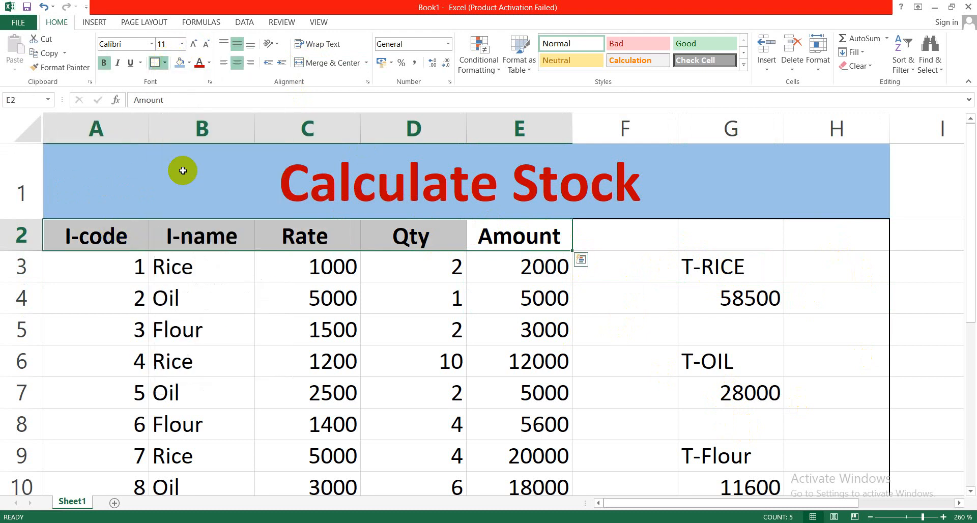
left_click(432, 336)
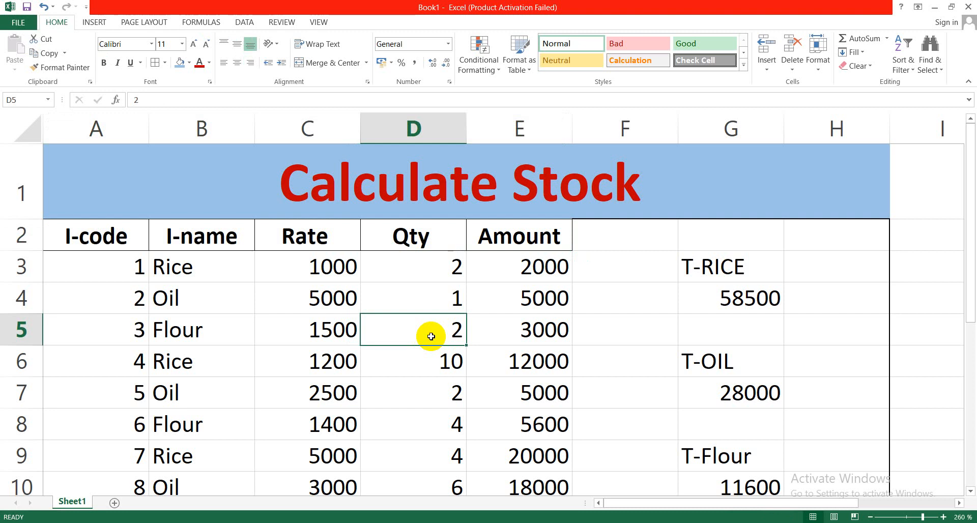
Step: Apply All Borders to the stock data and totals in A3:H13
left_click_drag(145, 267, 829, 430)
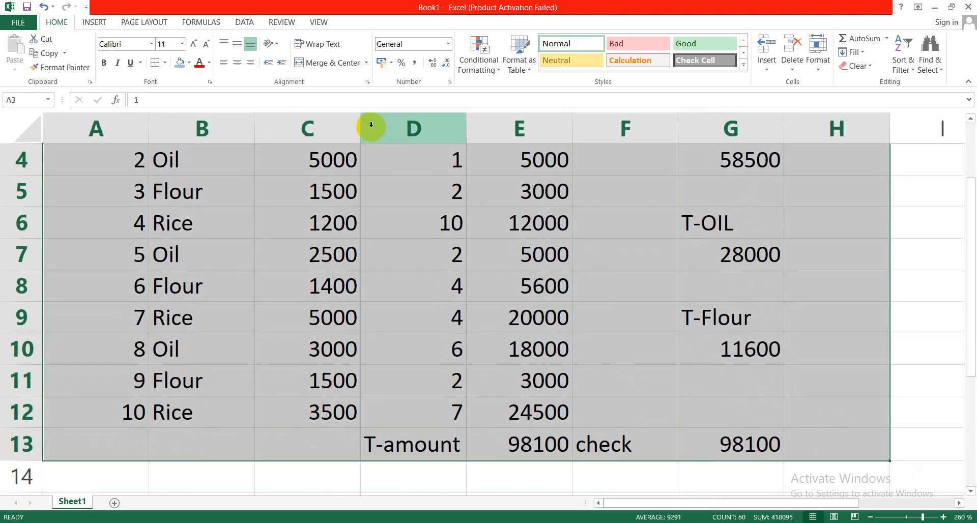
left_click(155, 62)
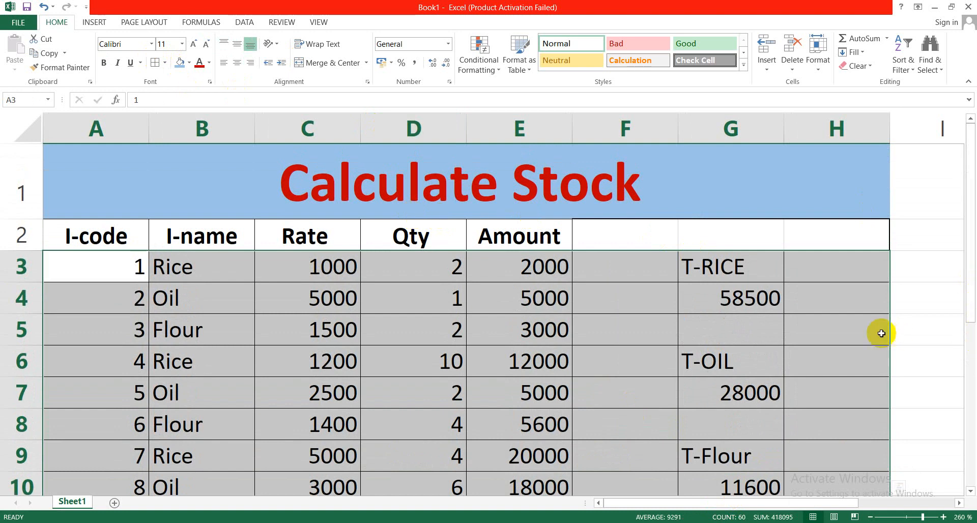
left_click(762, 329)
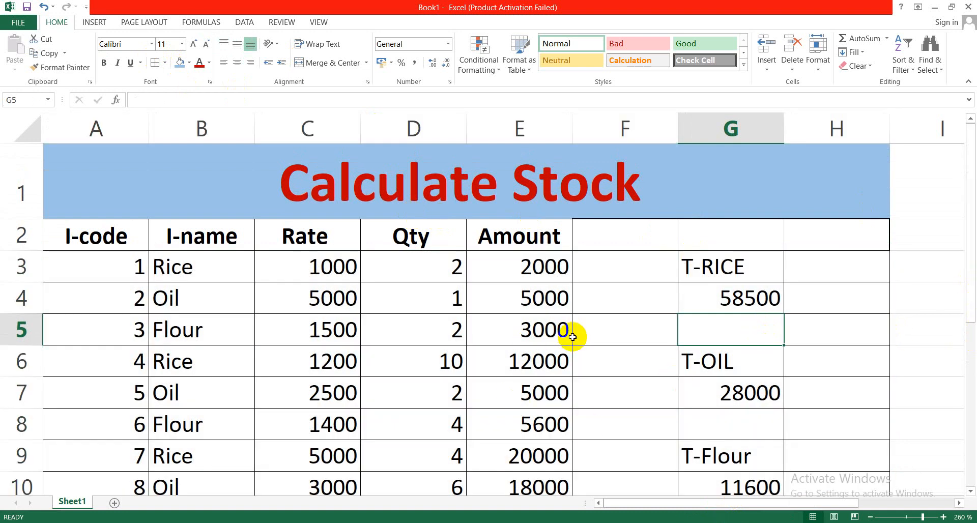